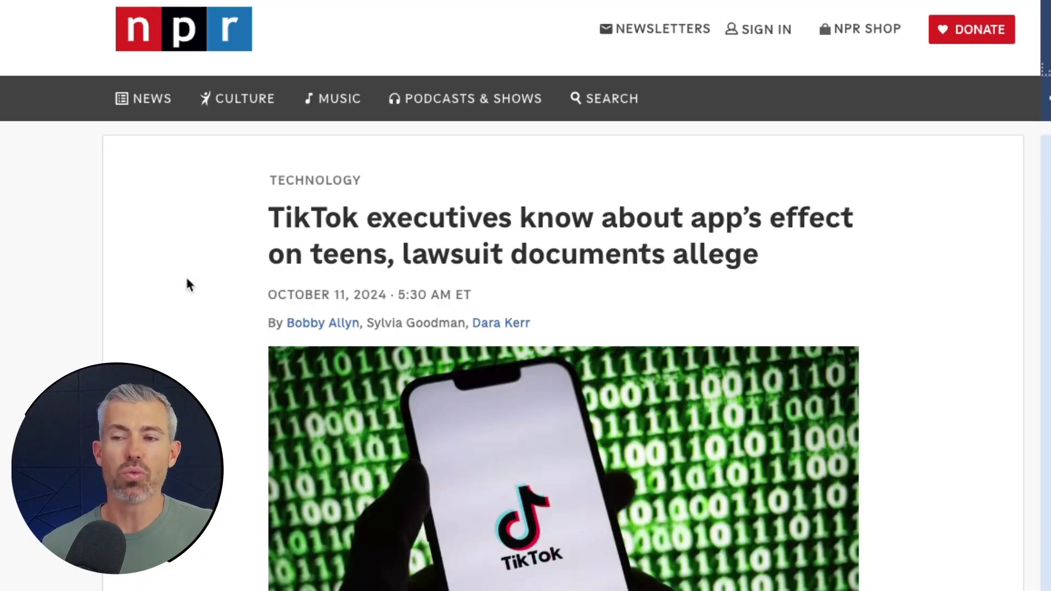
Read through the NPR TikTok lawsuit article, briefly highlighting its headline.
scroll(209, 336, down, 1)
drag(284, 190, 522, 210)
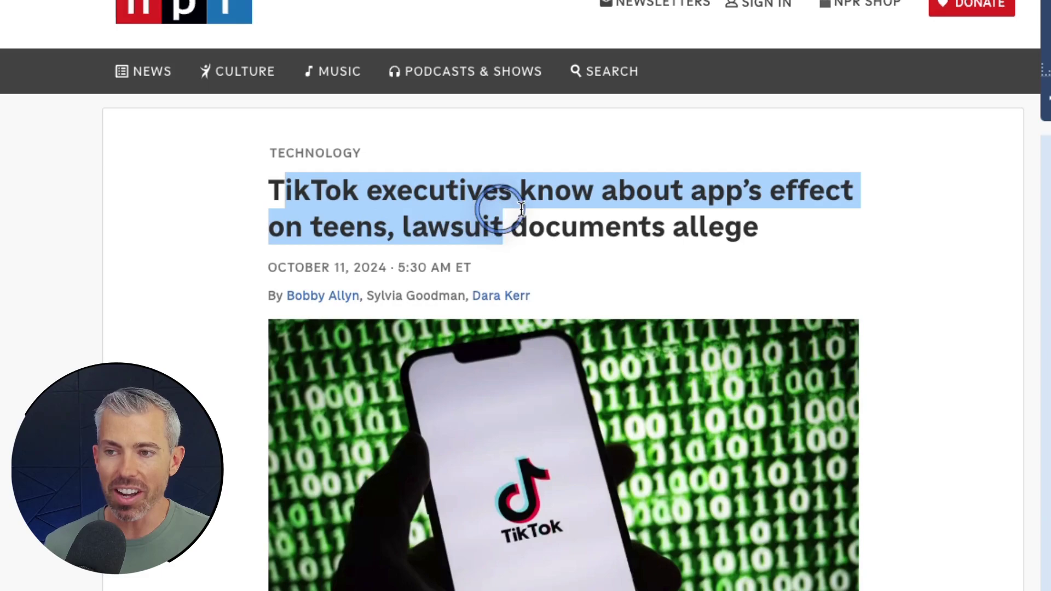
click(295, 239)
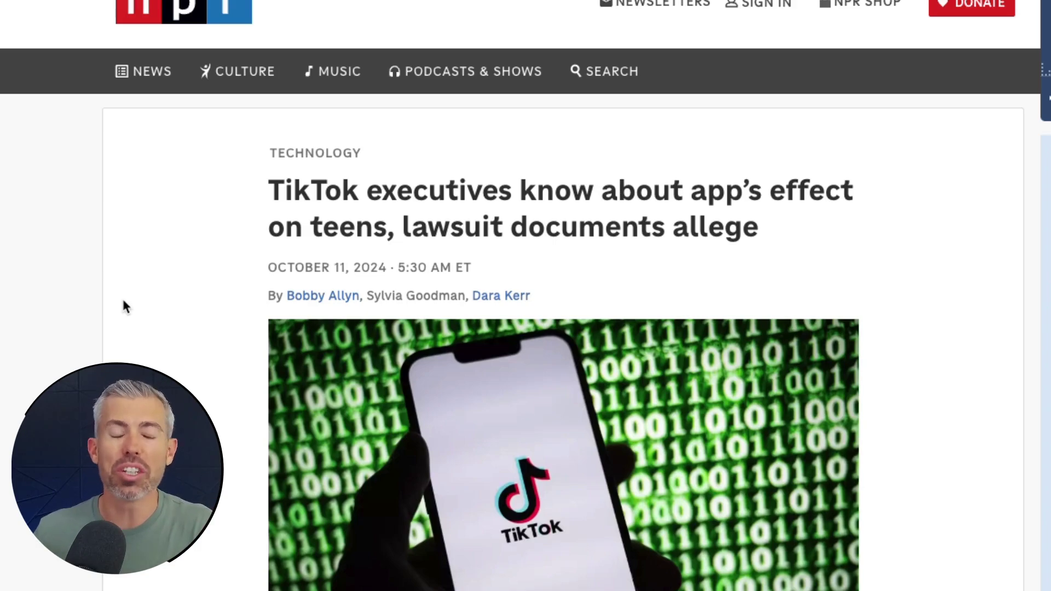
scroll(200, 270, down, 1)
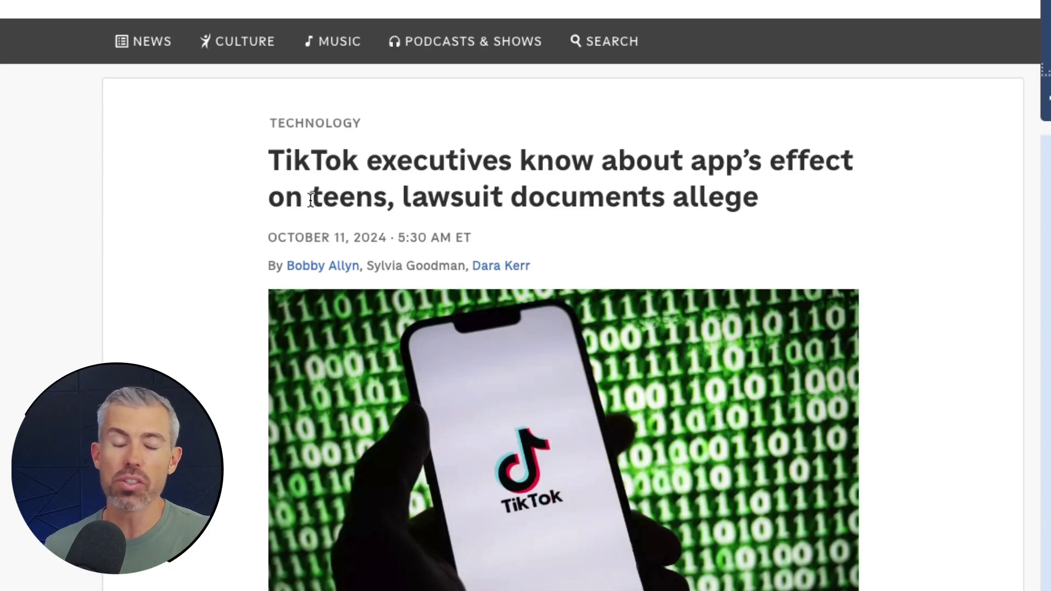
scroll(285, 353, down, 5)
scroll(285, 353, up, 5)
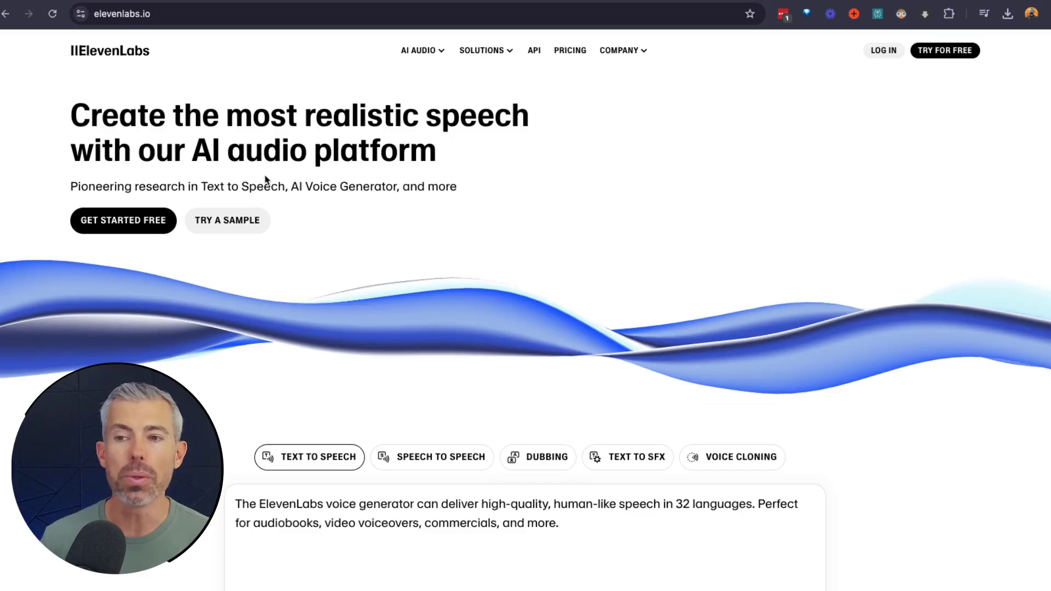
Open ElevenLabs' ElevenReader app page via TRY A SAMPLE and scroll through it.
scroll(230, 257, down, 5)
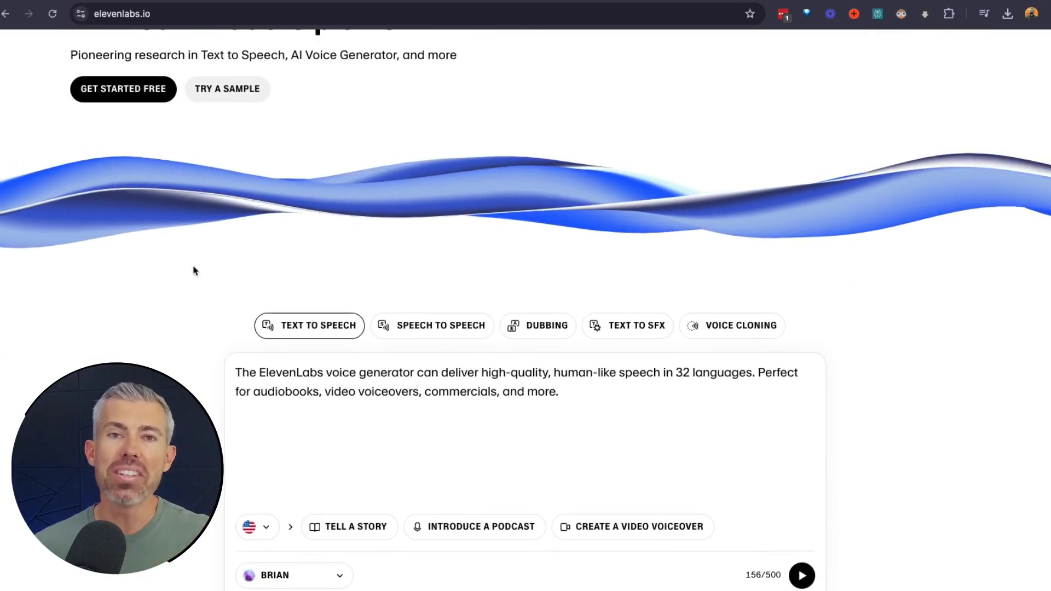
scroll(197, 271, up, 5)
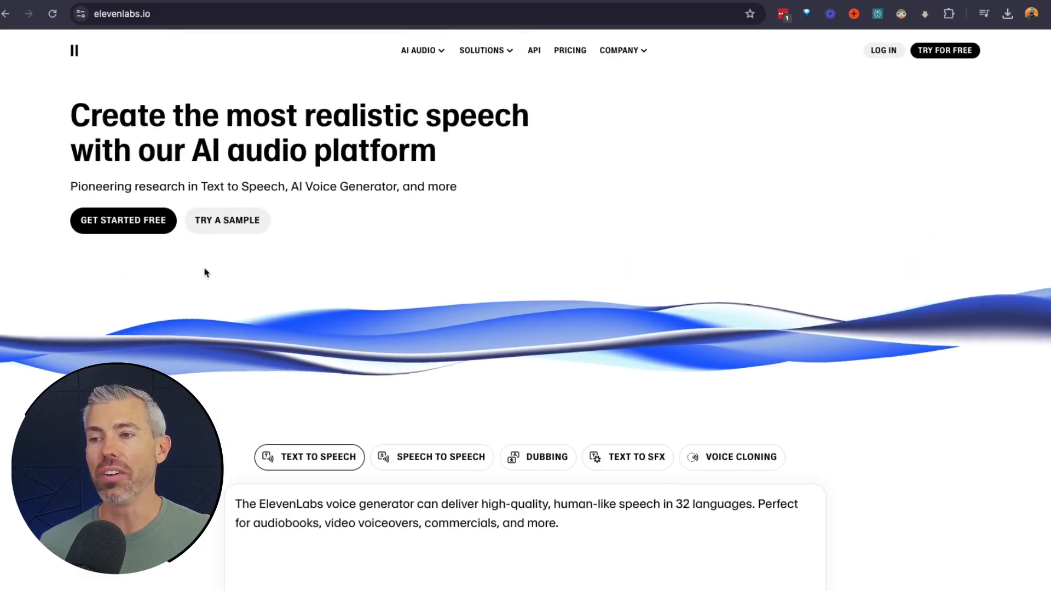
click(227, 219)
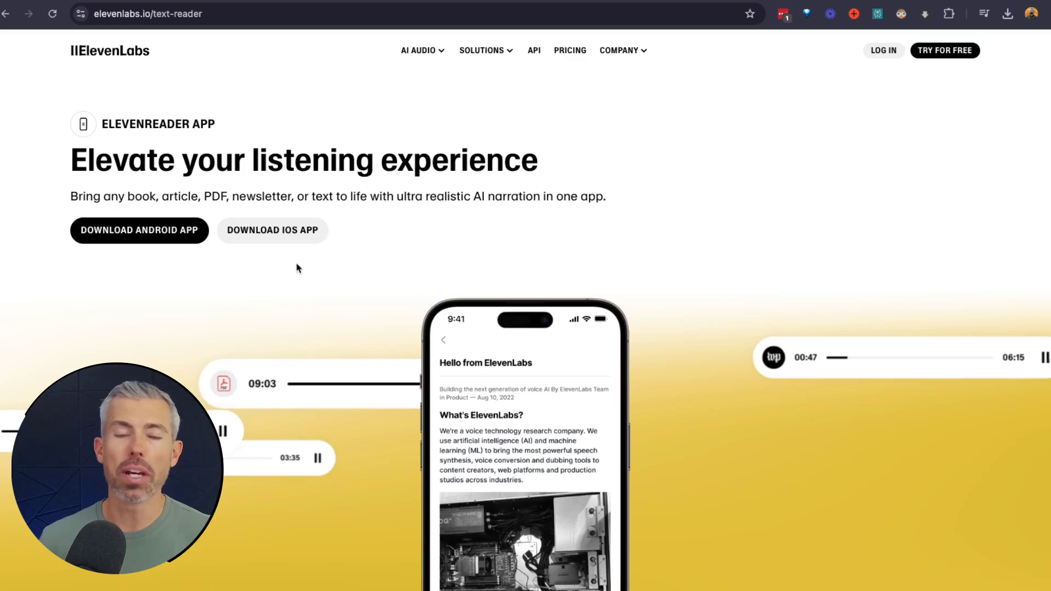
scroll(347, 266, down, 3)
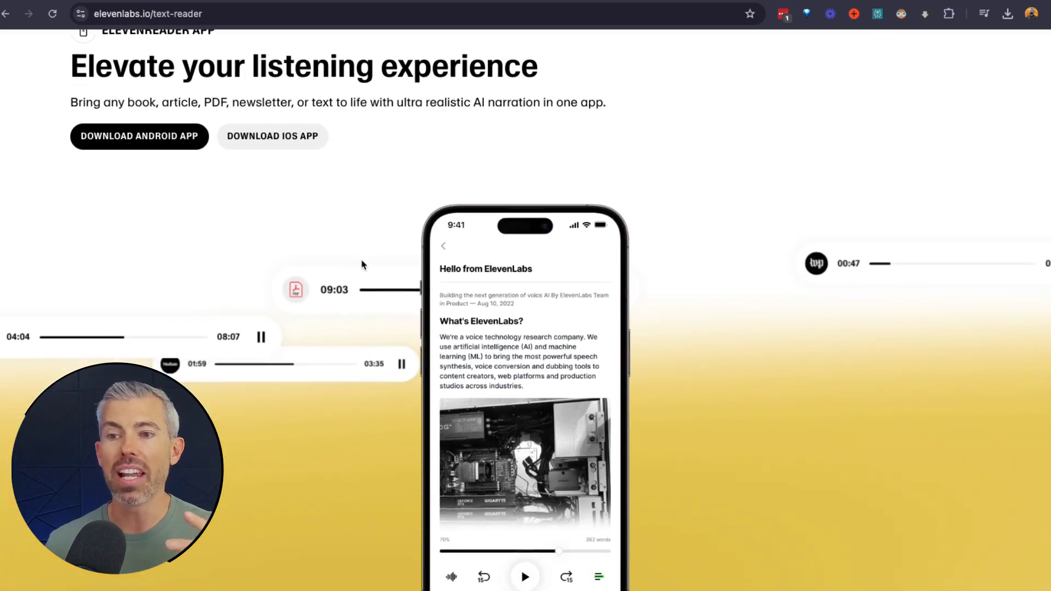
scroll(355, 270, down, 12)
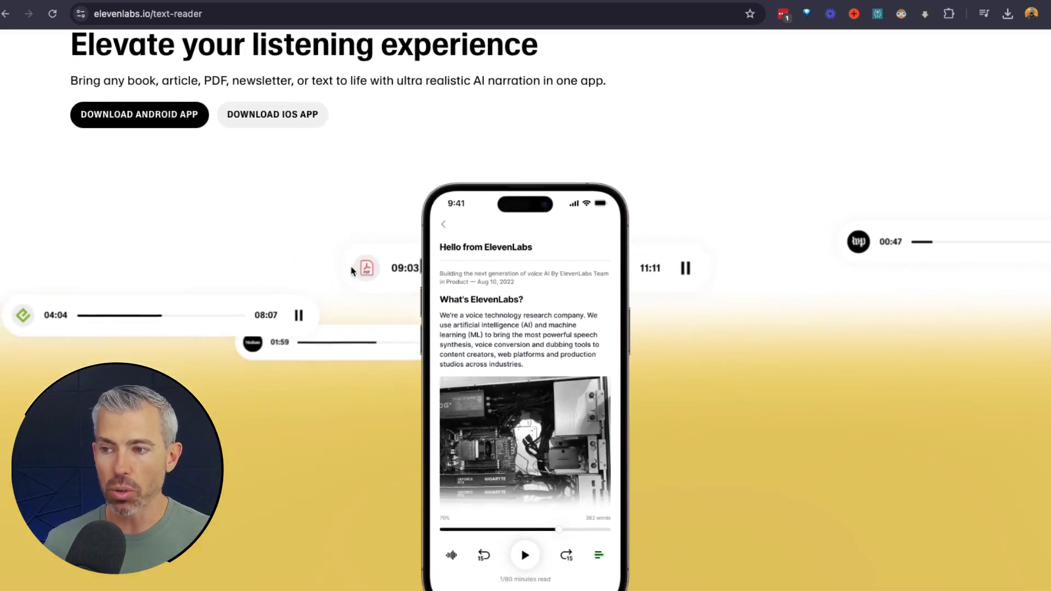
scroll(352, 271, down, 5)
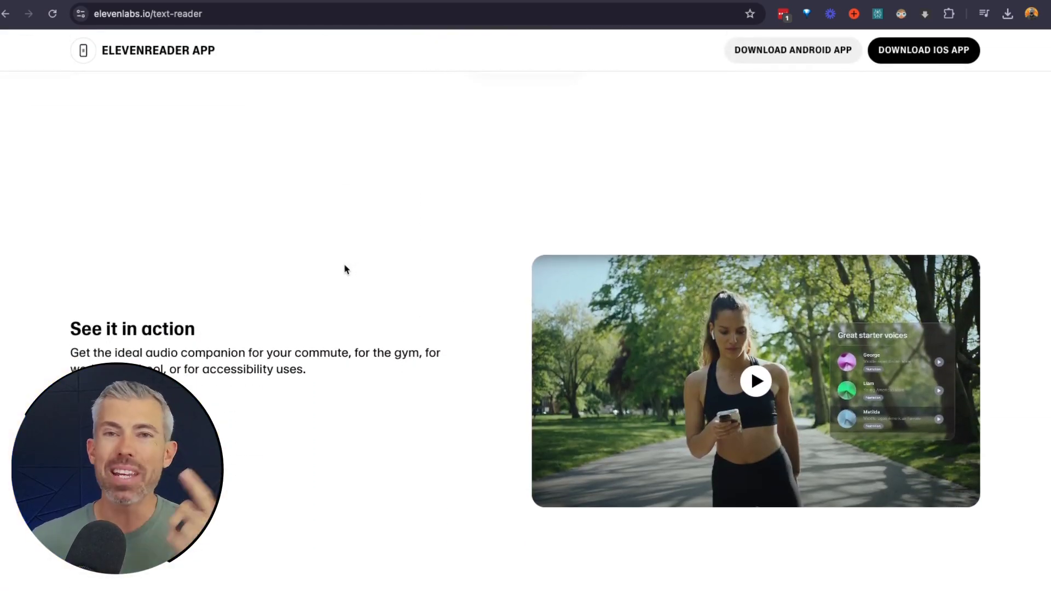
scroll(344, 265, down, 9)
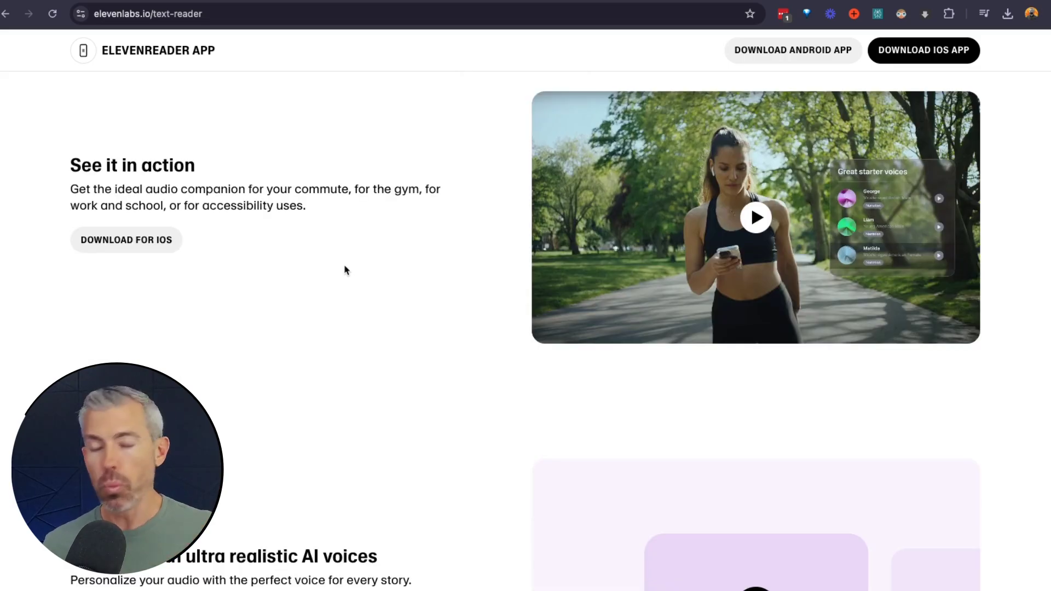
scroll(345, 269, down, 20)
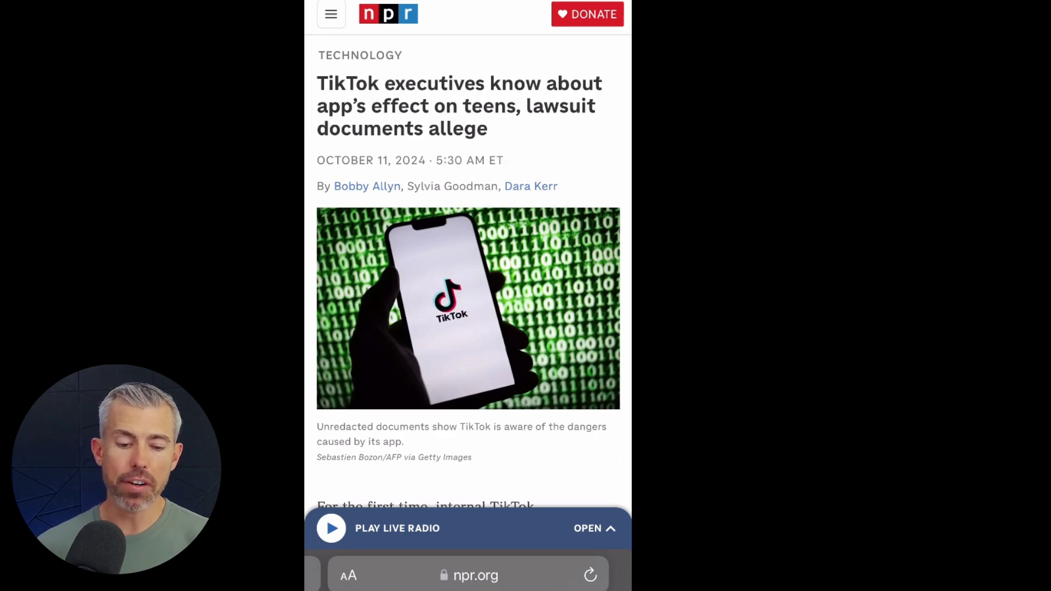
Raise the NPR article narration speed to 2.0x, then pause it at 0:50.
scroll(468, 296, down, 2)
scroll(468, 295, up, 5)
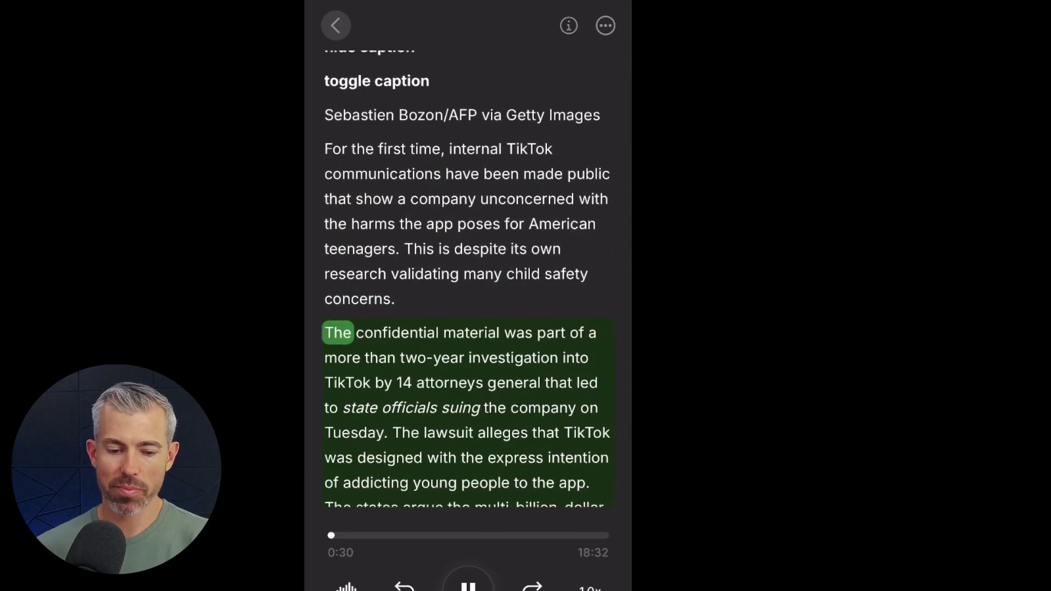
click(590, 588)
drag(468, 553, 468, 491)
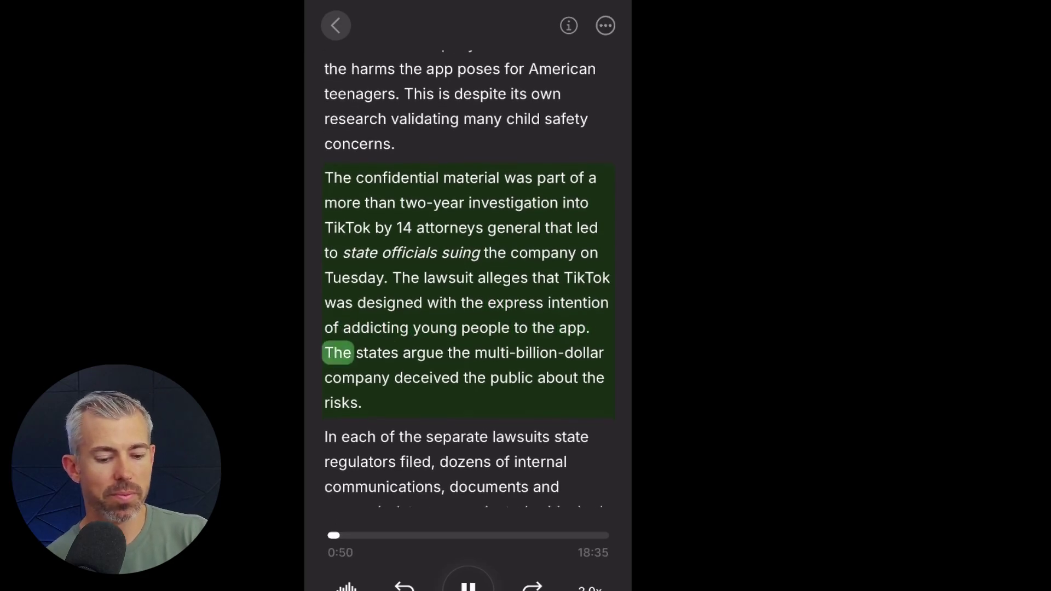
key(space)
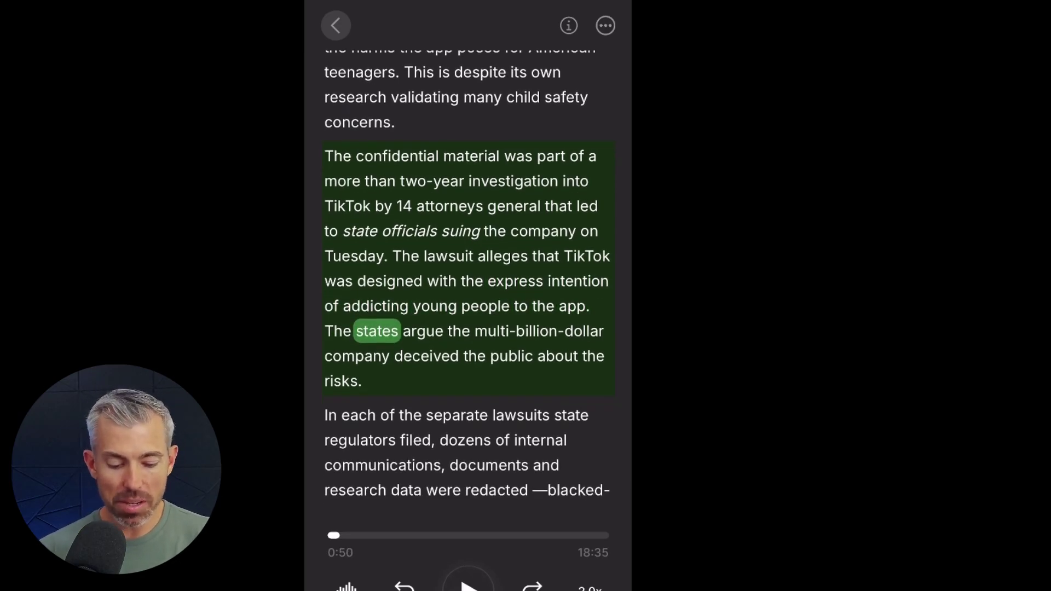
Browse the Default set of ElevenReader narration voices without changing the voice.
click(346, 587)
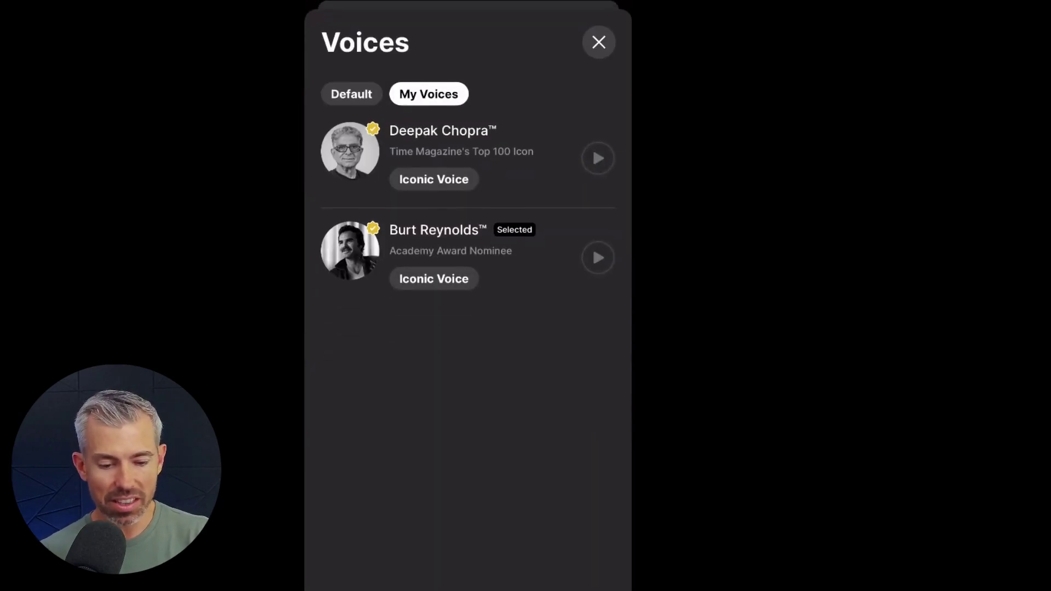
click(352, 93)
scroll(468, 329, down, 15)
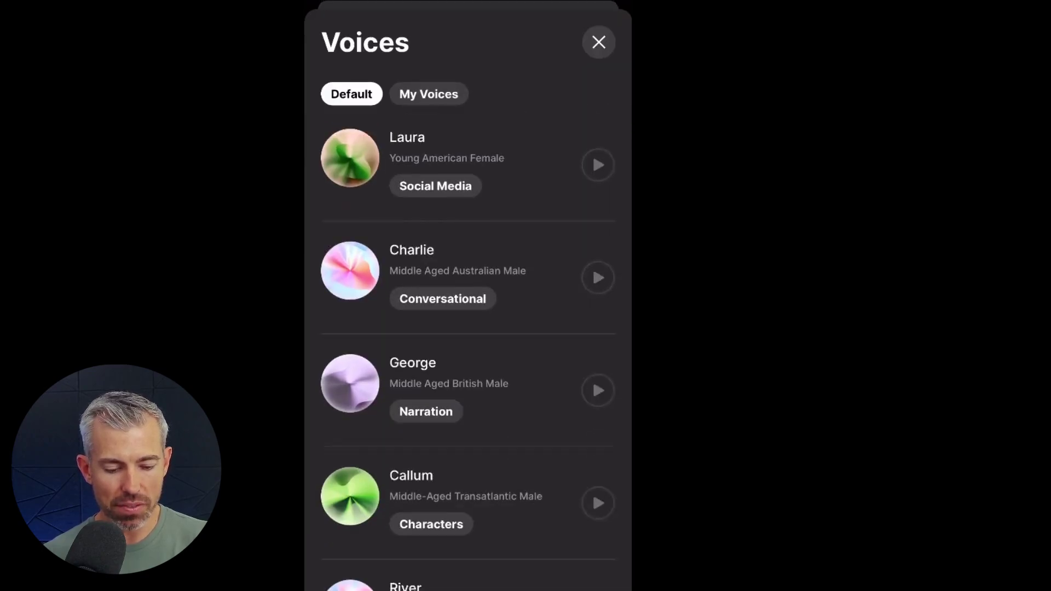
scroll(468, 328, down, 5)
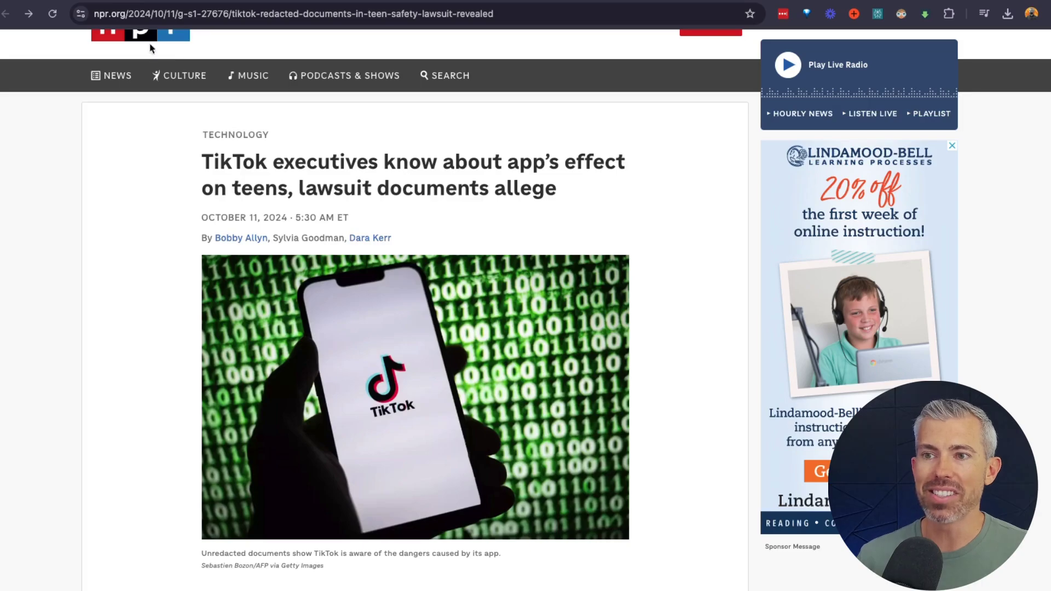
Ask Perplexity 'Give me more information about this topic:' with the NPR article link.
click(239, 14)
key(super+c)
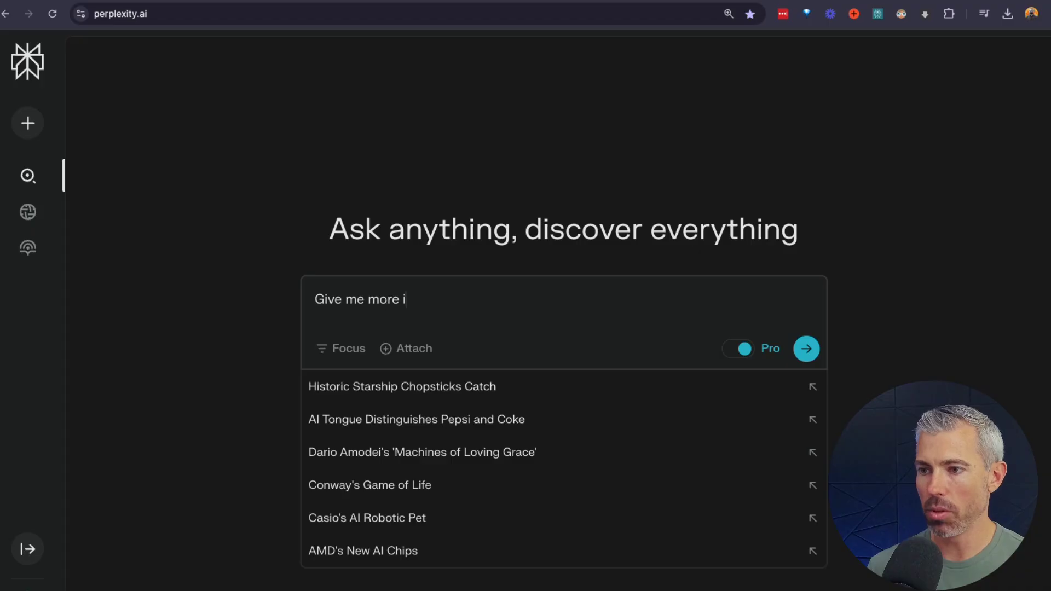
text(nformation a)
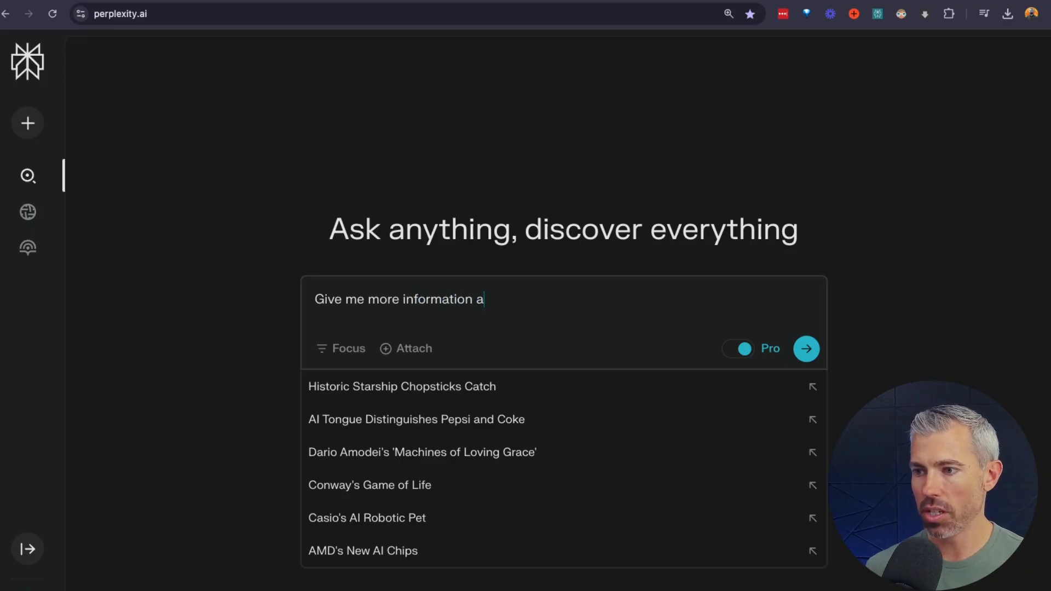
text(bout this topic:)
key(super+v)
key(Return)
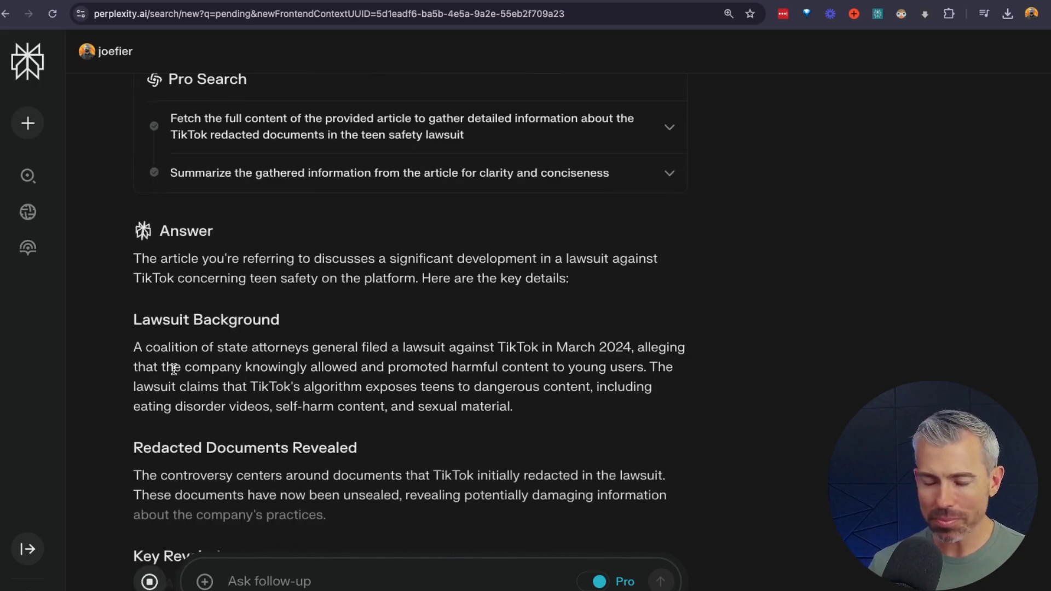
Highlight the Redacted Documents Revealed heading and a paragraph of the answer.
drag(129, 282, 323, 282)
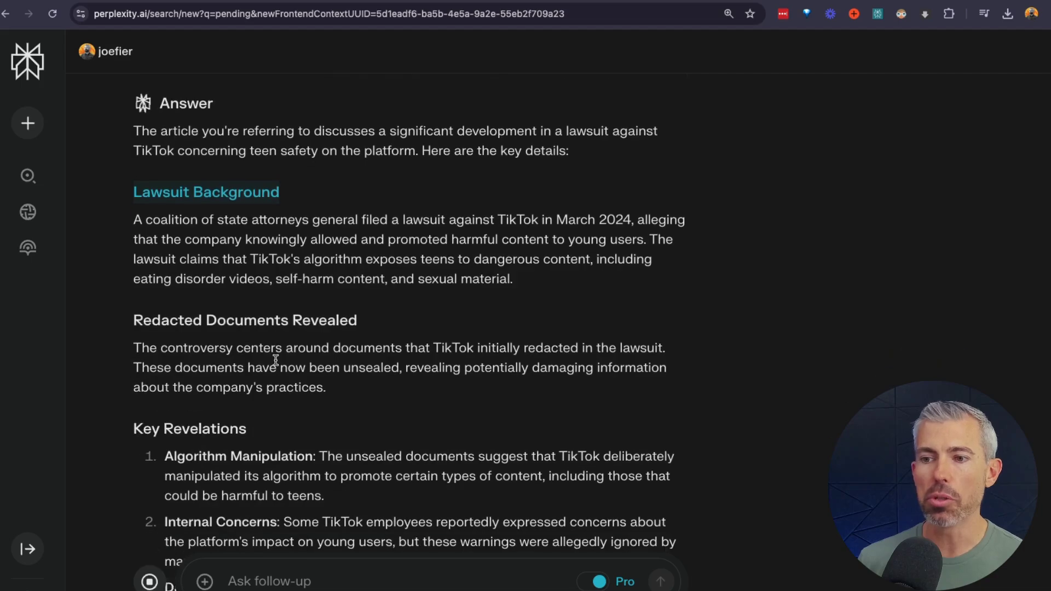
drag(133, 316, 374, 326)
click(372, 323)
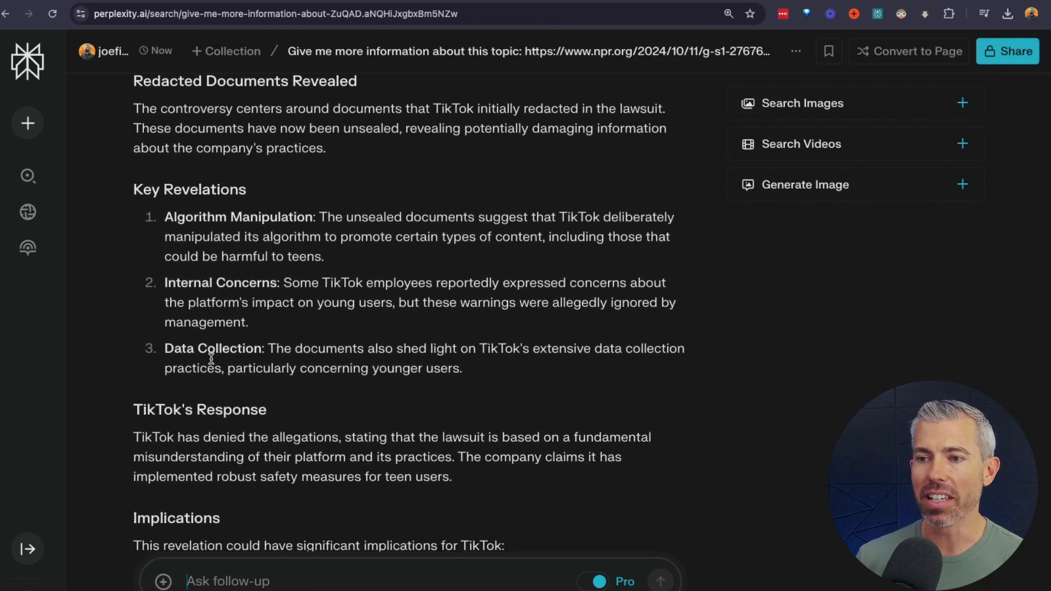
drag(126, 185, 133, 124)
click(432, 348)
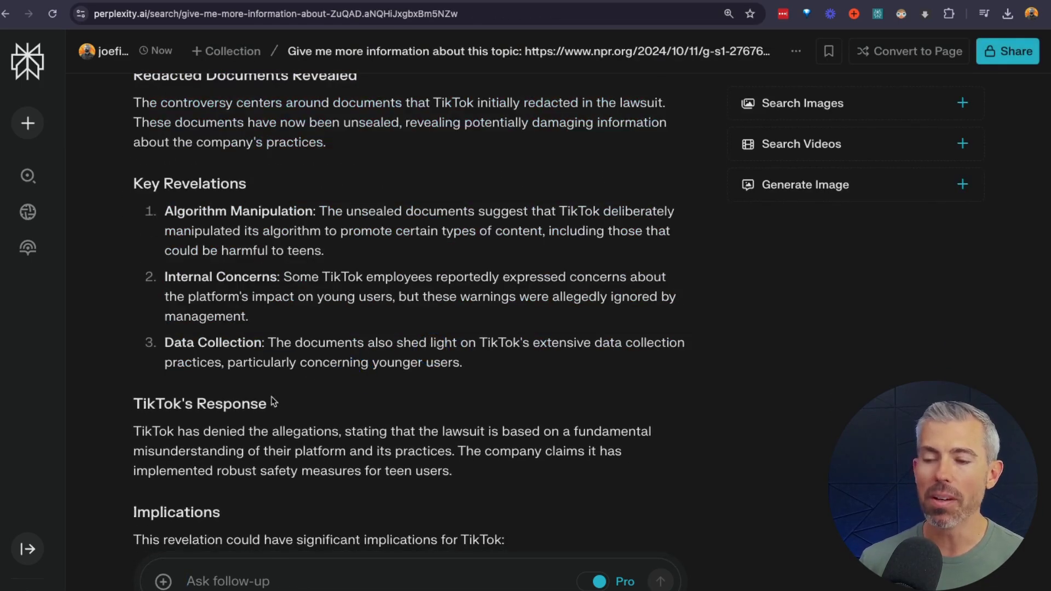
Scroll to Related and ask about key findings in the redacted TikTok documents.
scroll(257, 359, down, 5)
scroll(208, 335, down, 5)
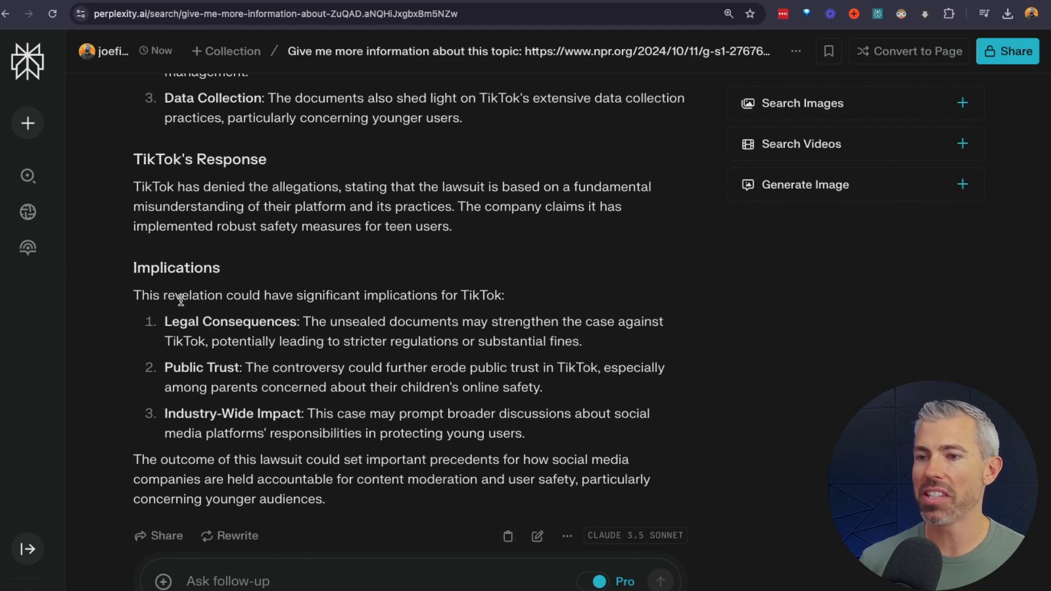
scroll(239, 347, up, 10)
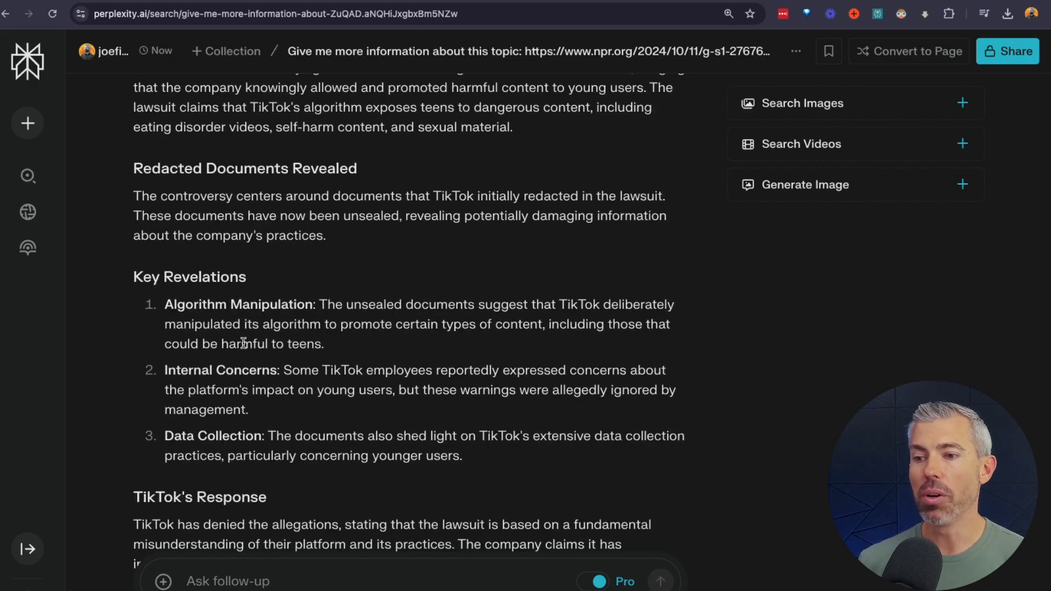
scroll(244, 343, up, 10)
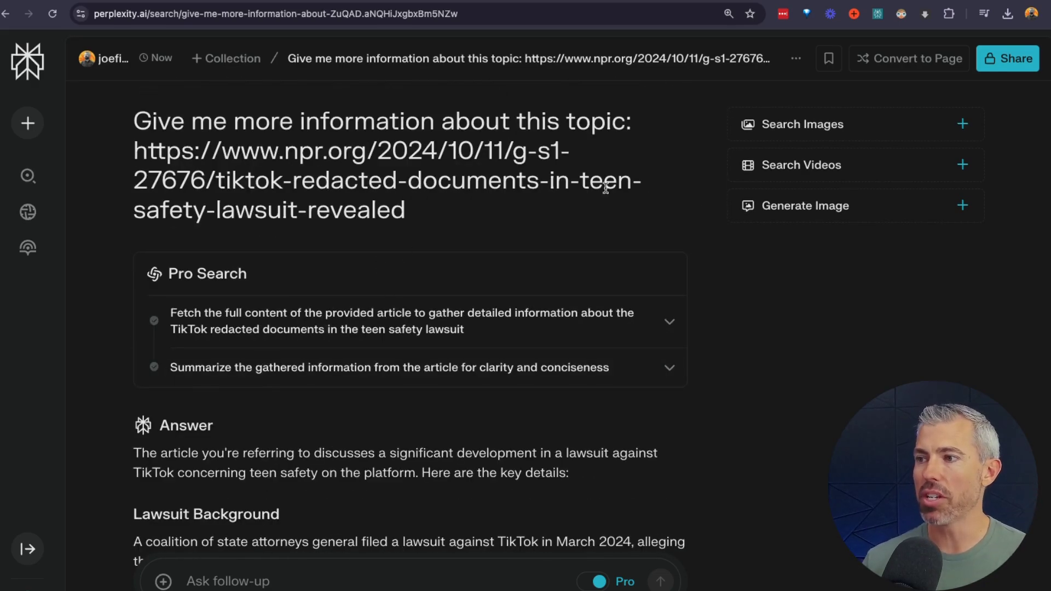
scroll(400, 329, down, 19)
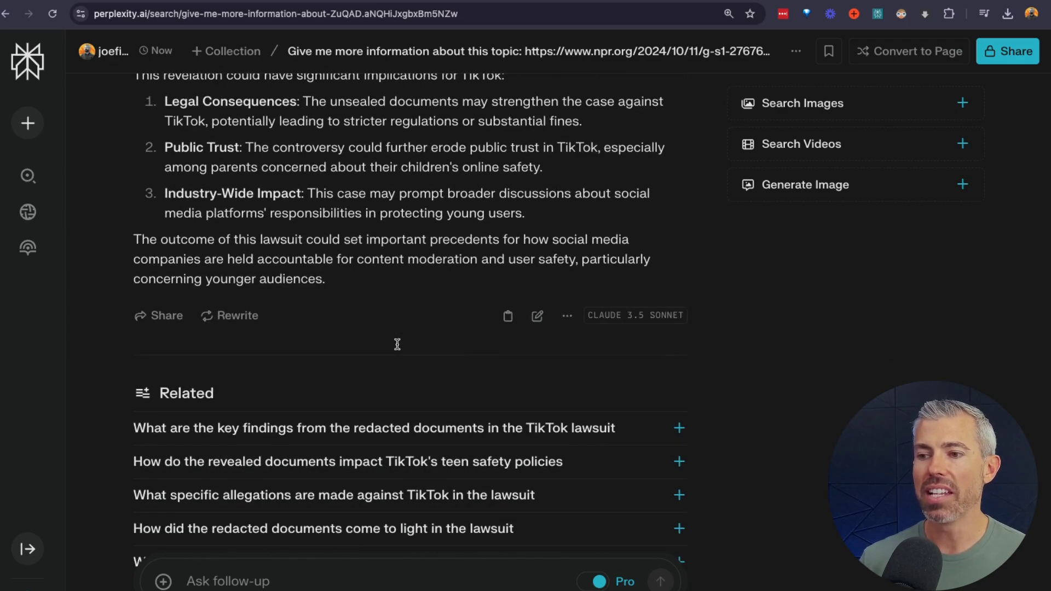
scroll(377, 375, down, 2)
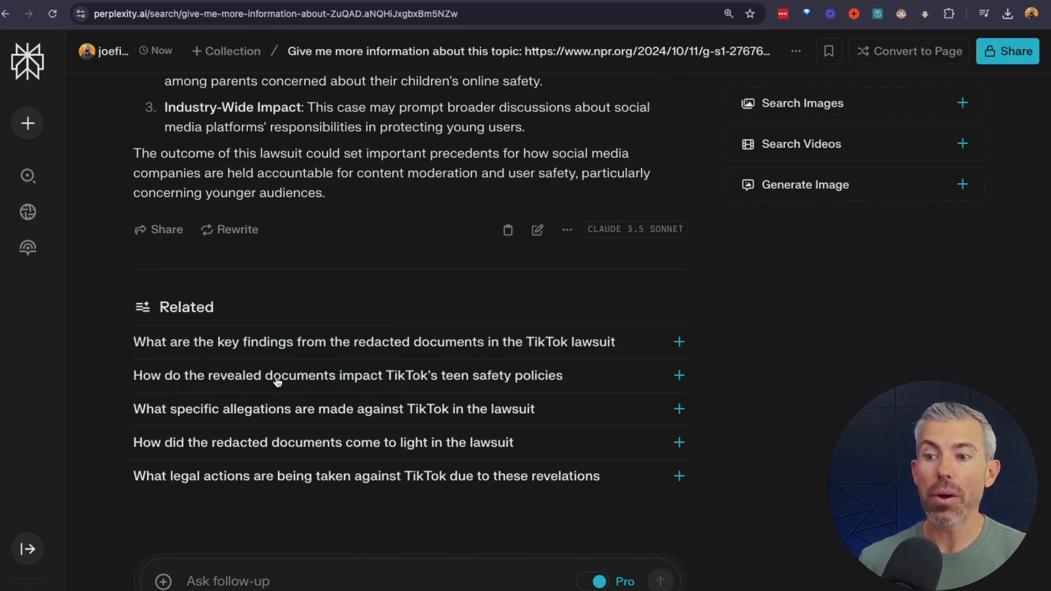
click(283, 343)
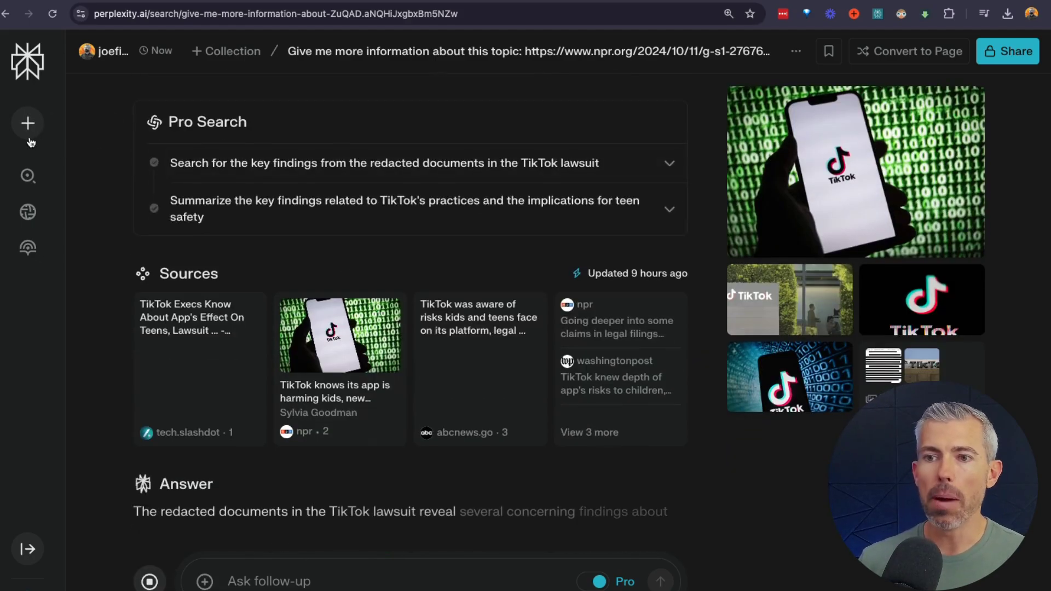
Go to the Library and open the Starting A Podcast collection.
click(29, 249)
click(803, 253)
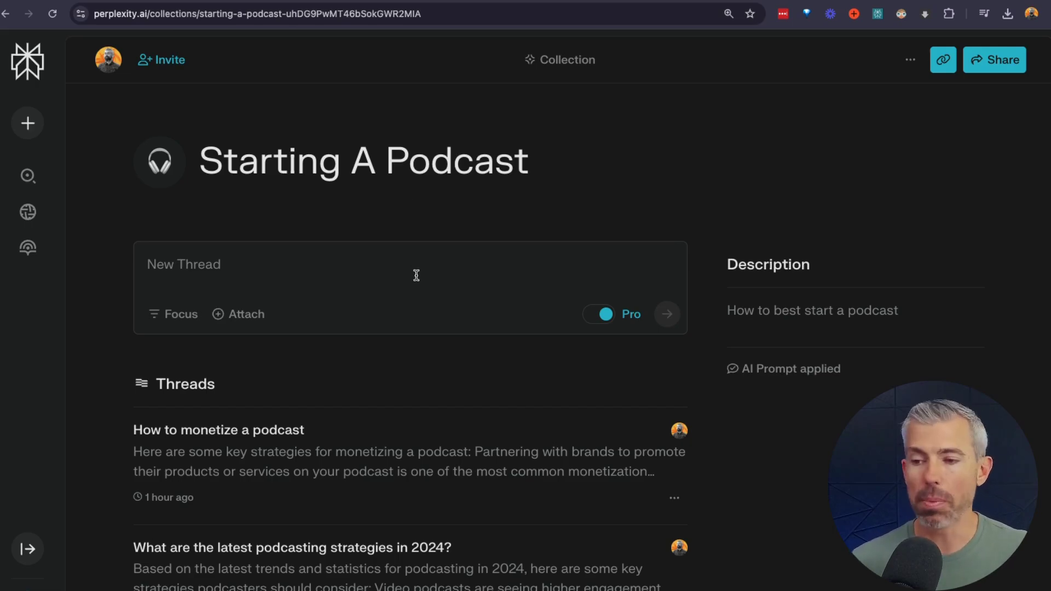
Open the 'What are the latest podcasting strategies in 2024?' thread and skim its answer.
scroll(416, 275, down, 2)
click(367, 425)
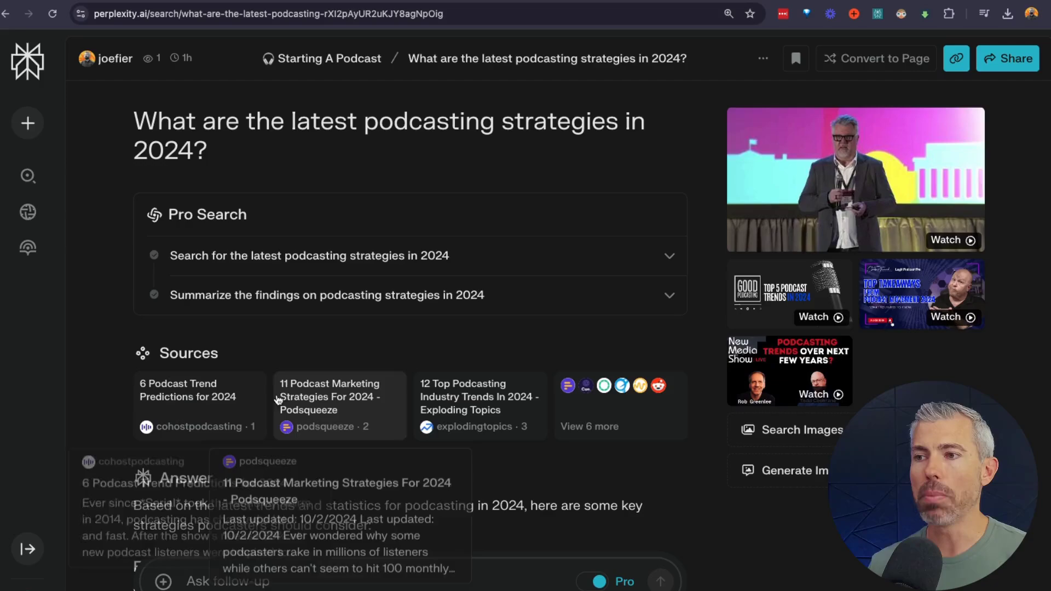
scroll(292, 196, down, 2)
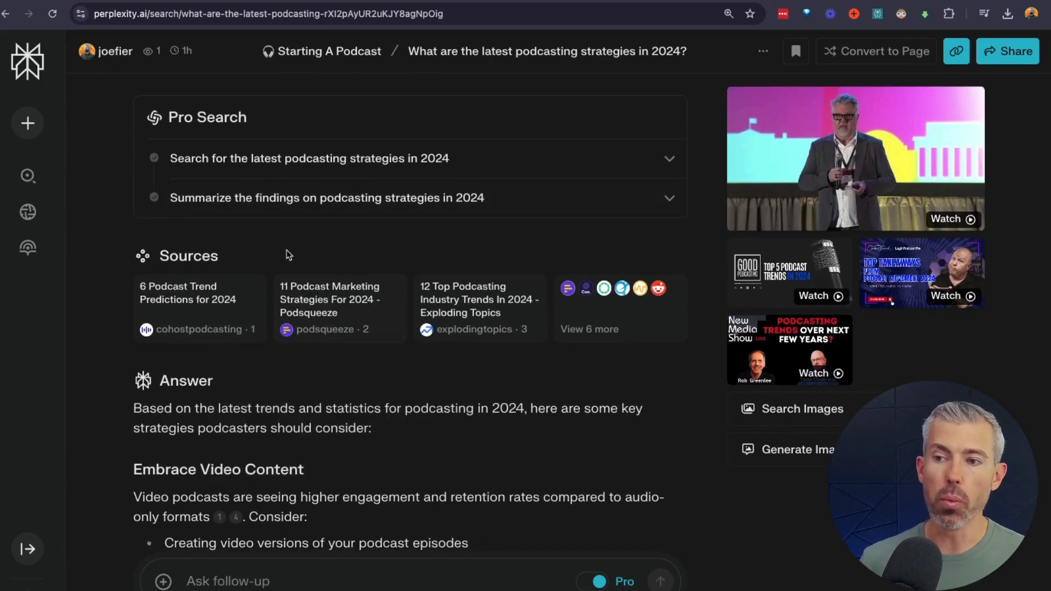
scroll(288, 256, down, 6)
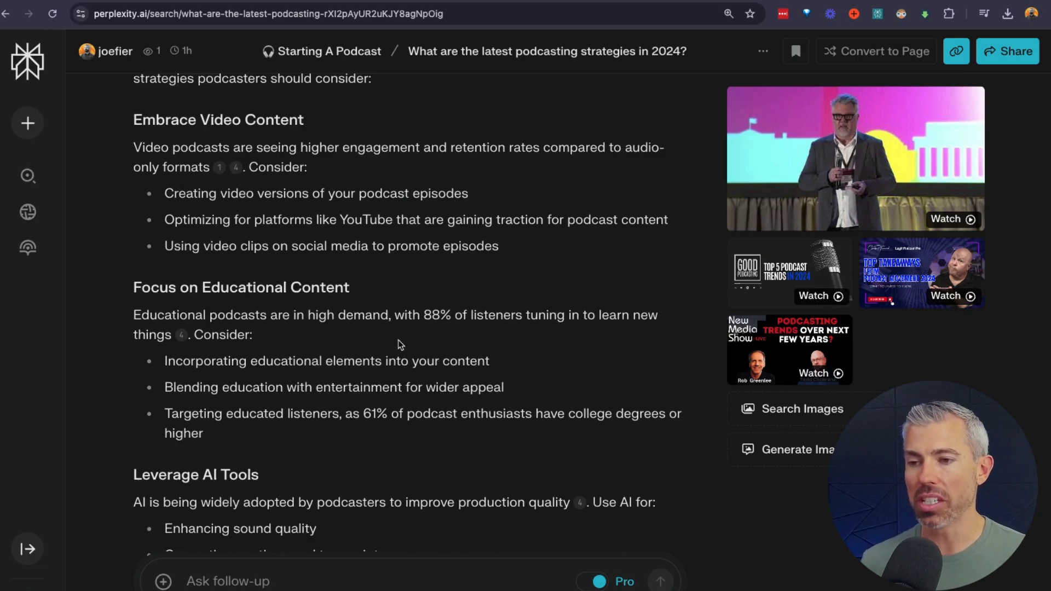
scroll(325, 250, up, 4)
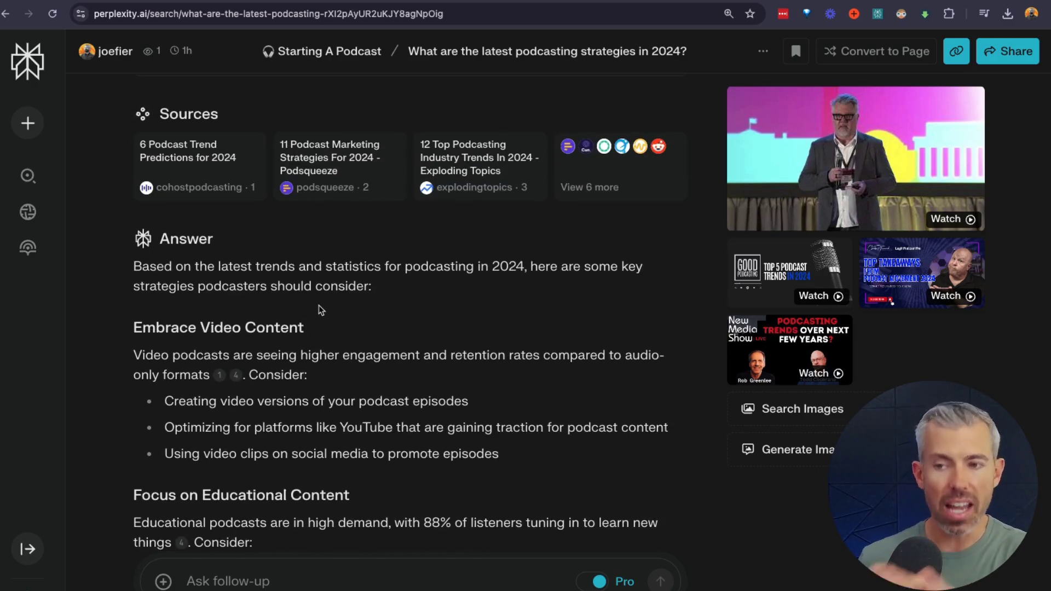
scroll(321, 310, down, 2)
Highlight answer headings like Optimize for Short-Form Content and Explore New Monetization Opportunities.
drag(328, 293, 123, 286)
scroll(257, 339, down, 2)
drag(267, 345, 107, 351)
scroll(219, 348, down, 2)
scroll(240, 327, down, 2)
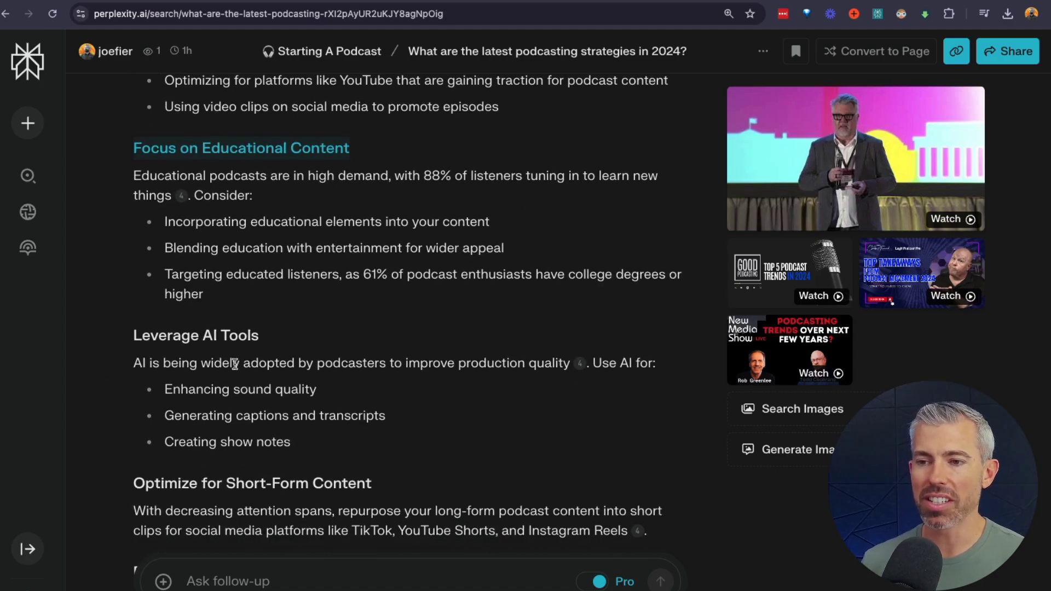
drag(290, 339, 112, 344)
scroll(237, 408, down, 3)
drag(363, 330, 137, 332)
drag(416, 421, 106, 428)
scroll(257, 433, down, 5)
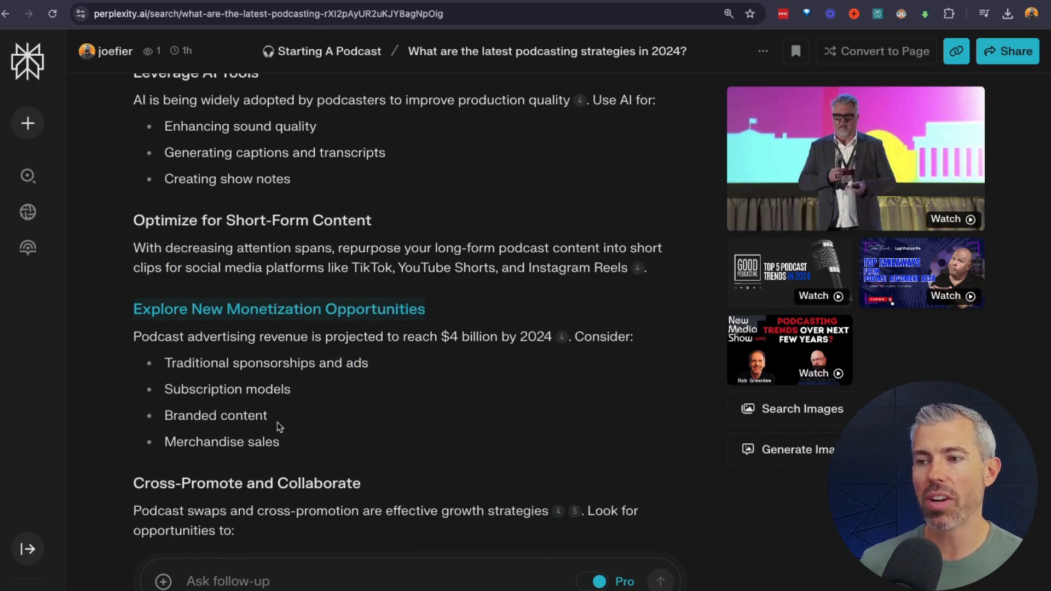
drag(353, 386, 126, 404)
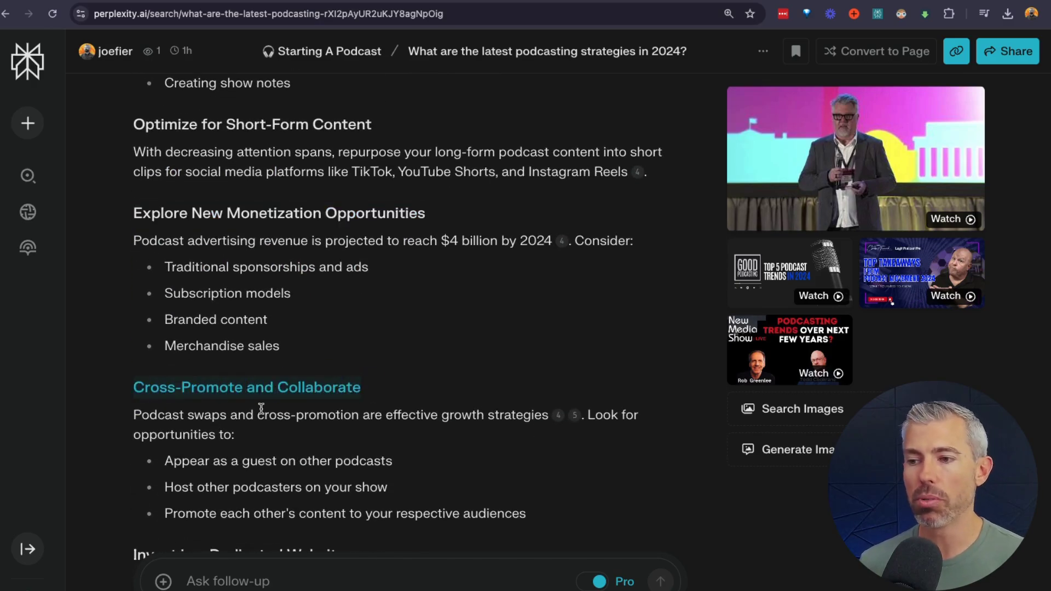
scroll(384, 328, up, 15)
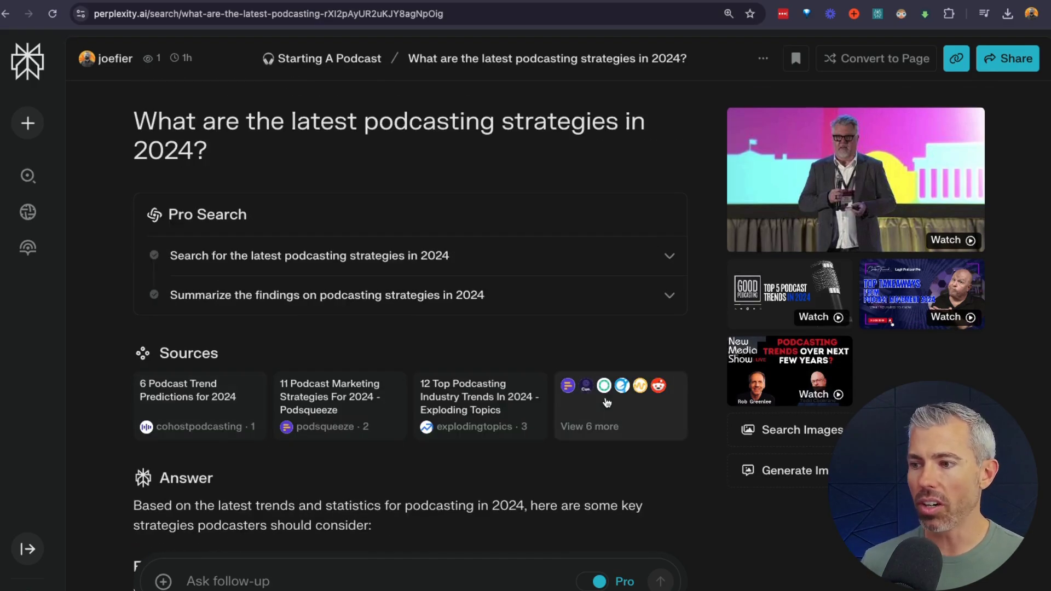
Review the full list of nine sources, then close the sources panel.
click(606, 401)
scroll(767, 235, down, 7)
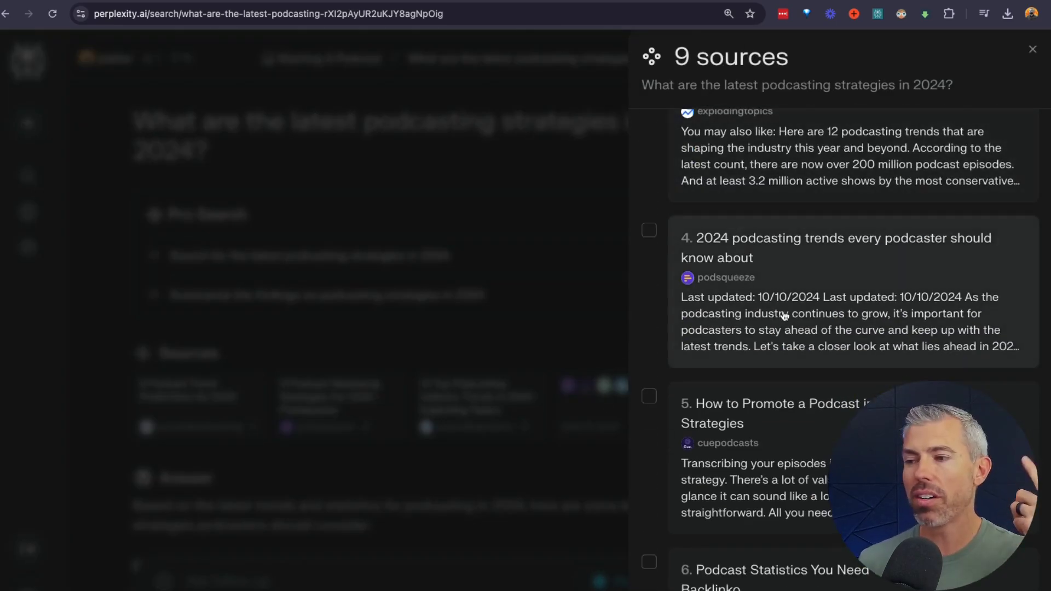
scroll(784, 316, down, 9)
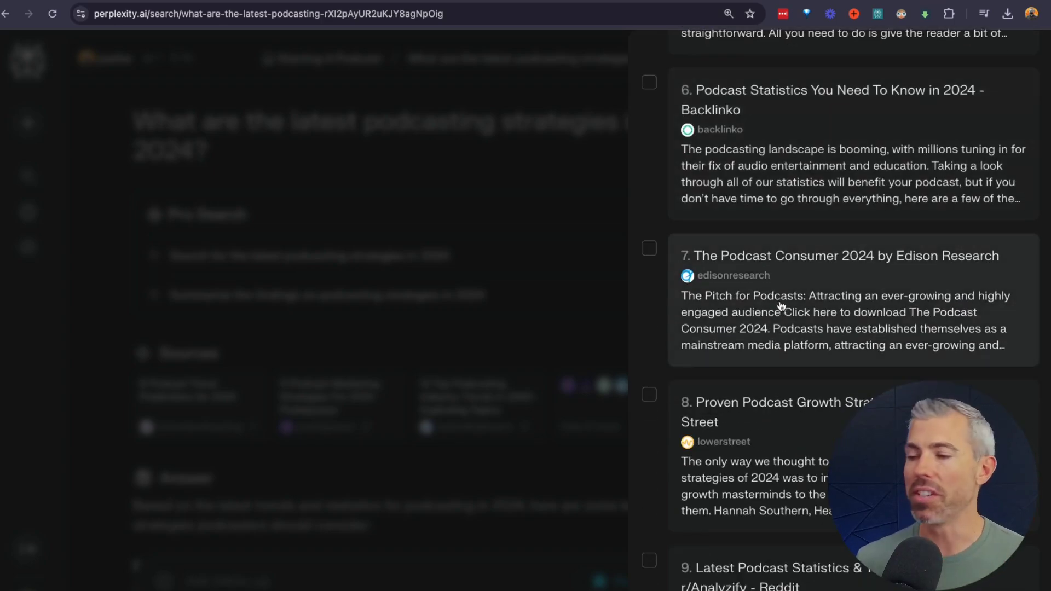
scroll(781, 306, down, 2)
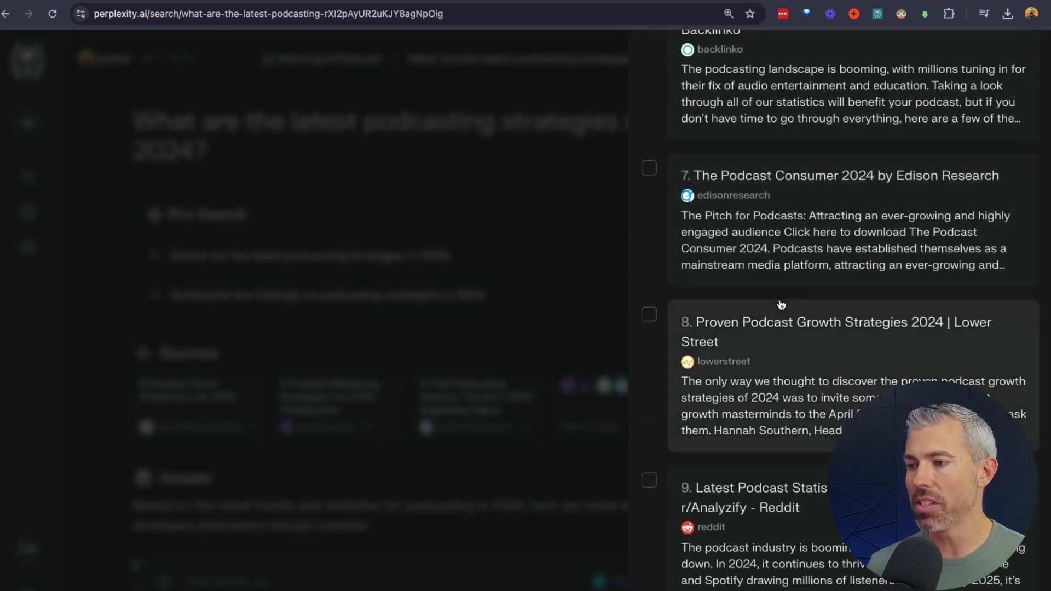
click(508, 388)
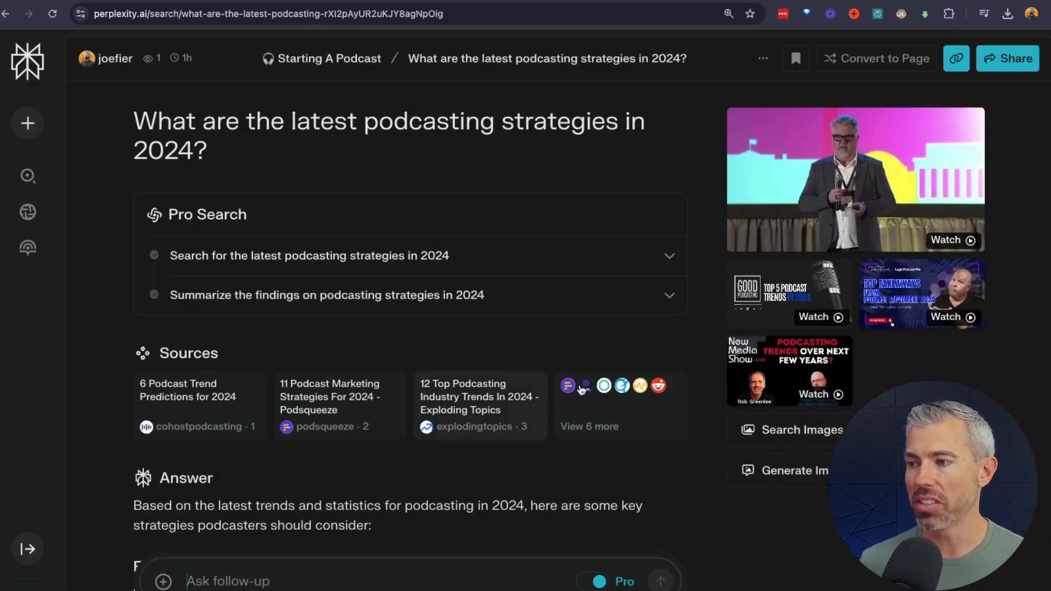
Load podcast images beside the 2024 strategies answer and scroll through to Related.
click(822, 438)
scroll(820, 372, down, 4)
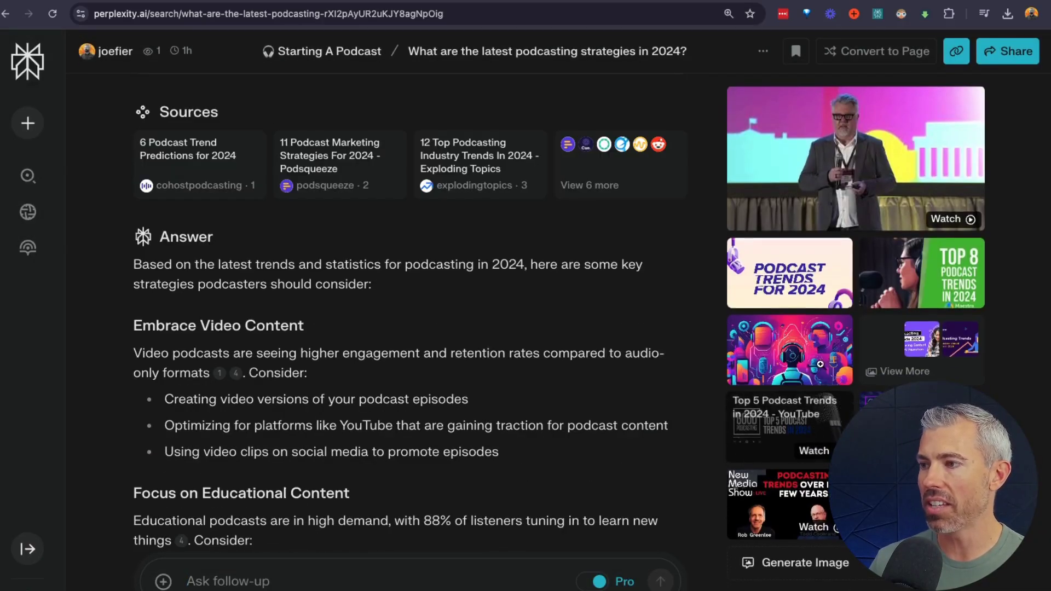
scroll(820, 364, up, 4)
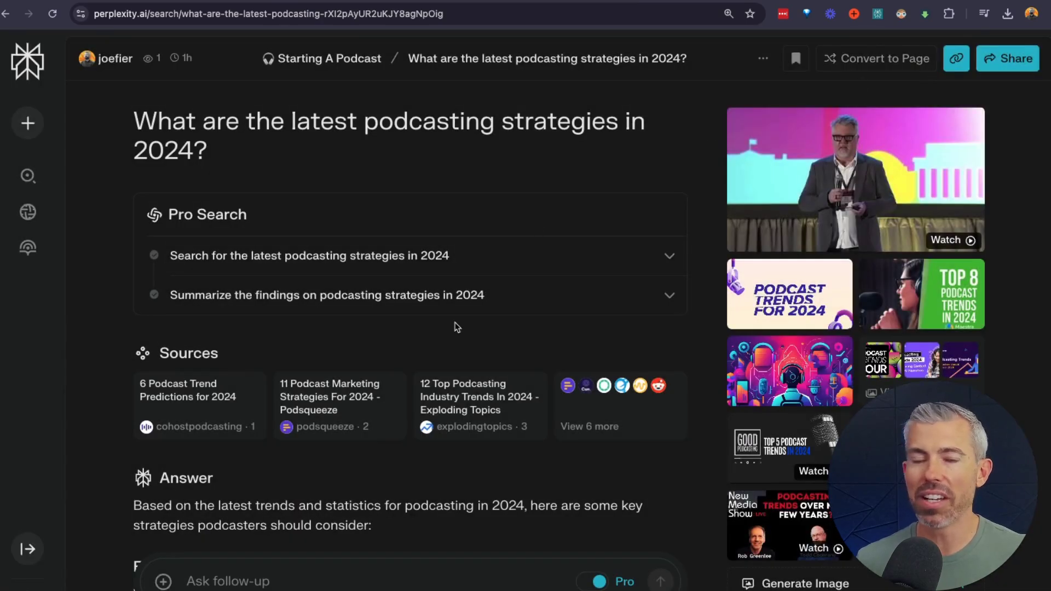
scroll(339, 358, down, 9)
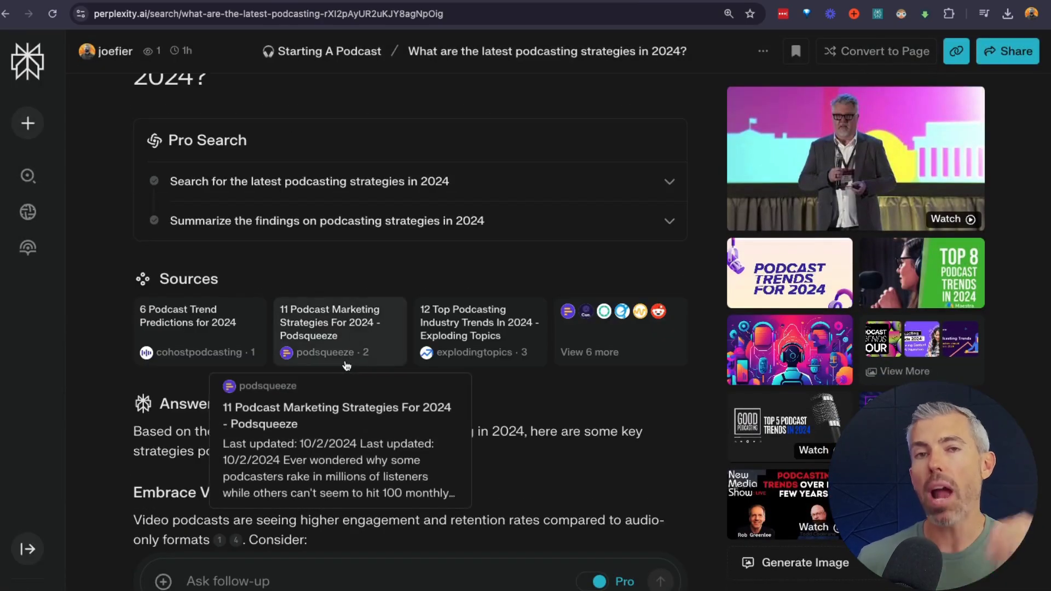
scroll(340, 360, down, 15)
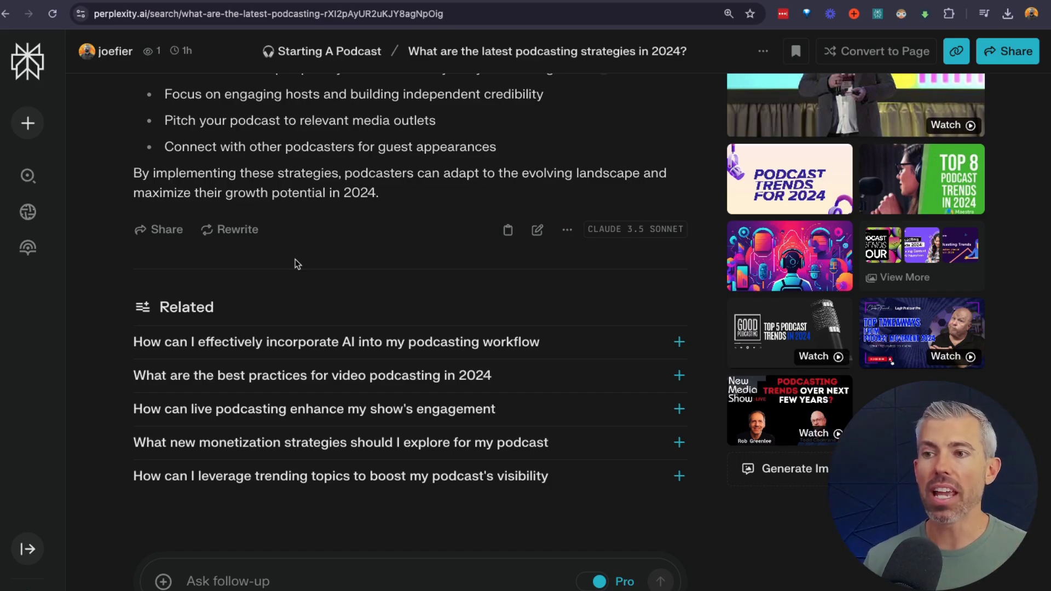
scroll(295, 263, up, 5)
Return to the Starting A Podcast collection, then go over to NotebookLM.
click(330, 51)
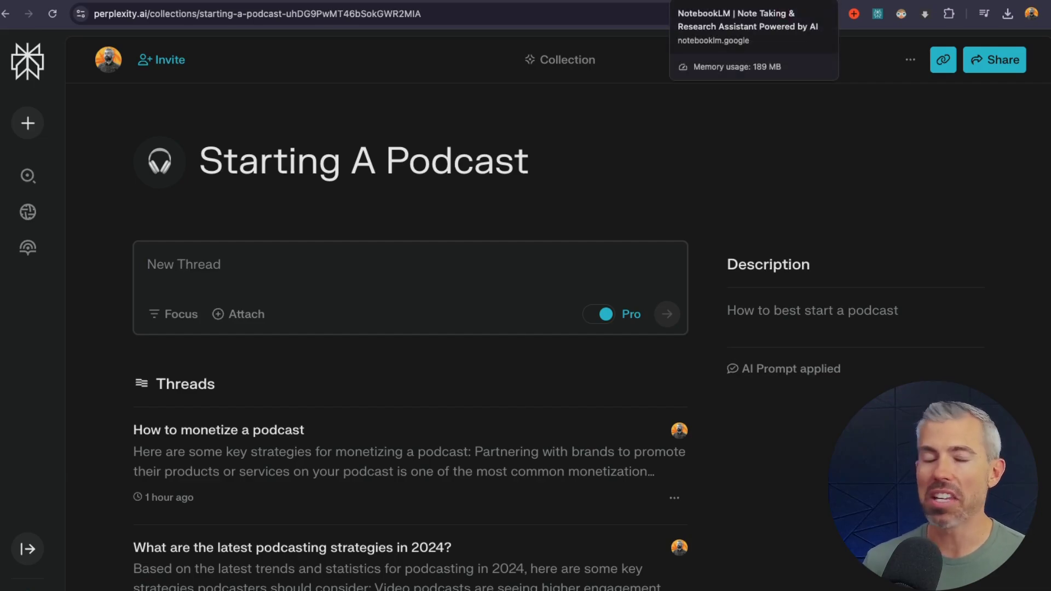
click(690, 1)
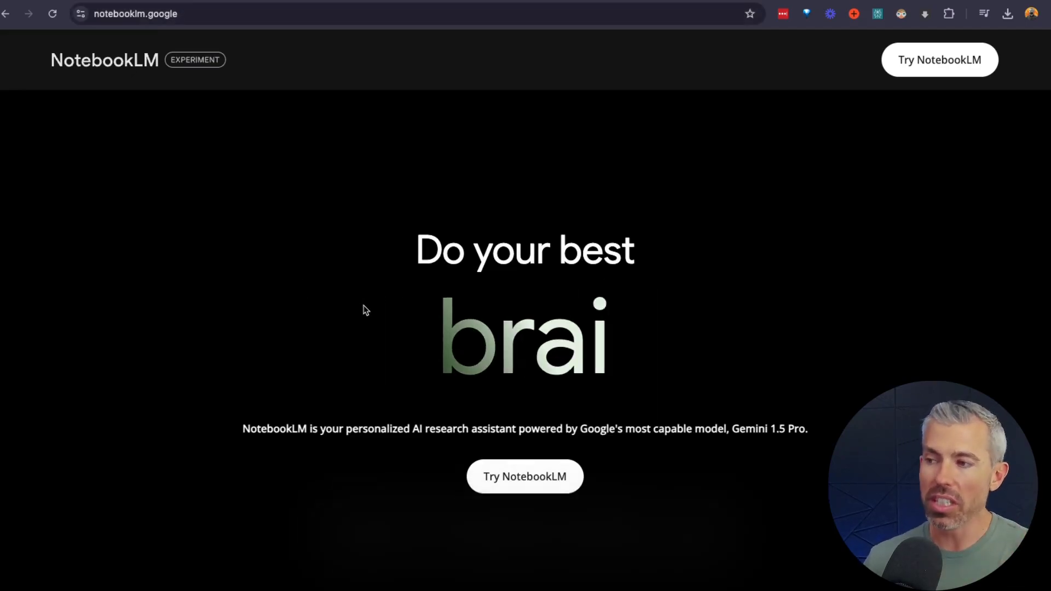
Scroll down through the NotebookLM landing page.
scroll(657, 315, down, 5)
scroll(661, 318, down, 2)
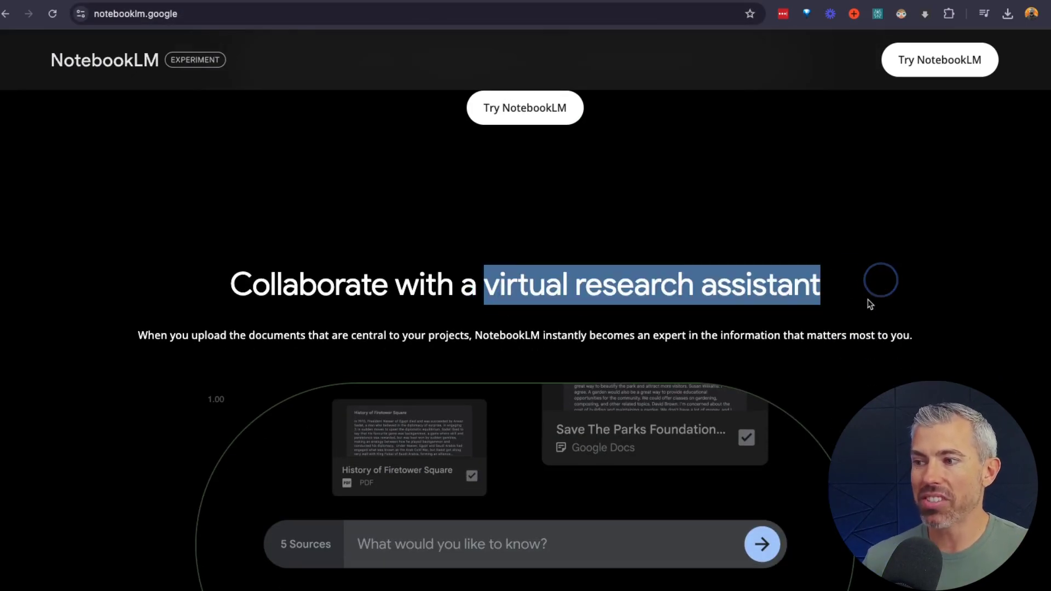
scroll(751, 319, down, 5)
scroll(750, 316, down, 3)
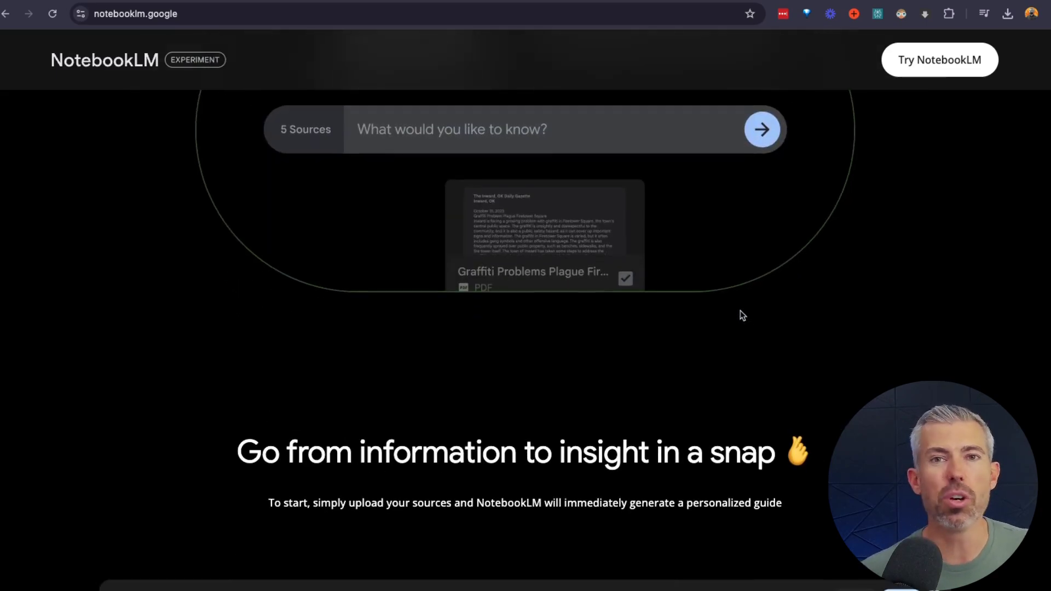
scroll(669, 340, down, 8)
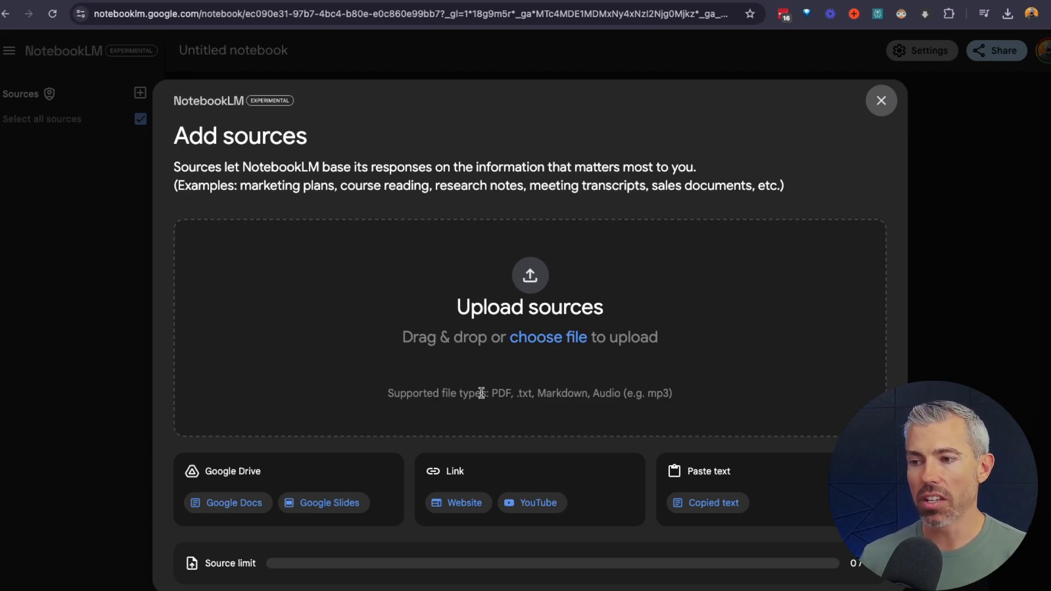
drag(489, 393, 688, 394)
click(690, 395)
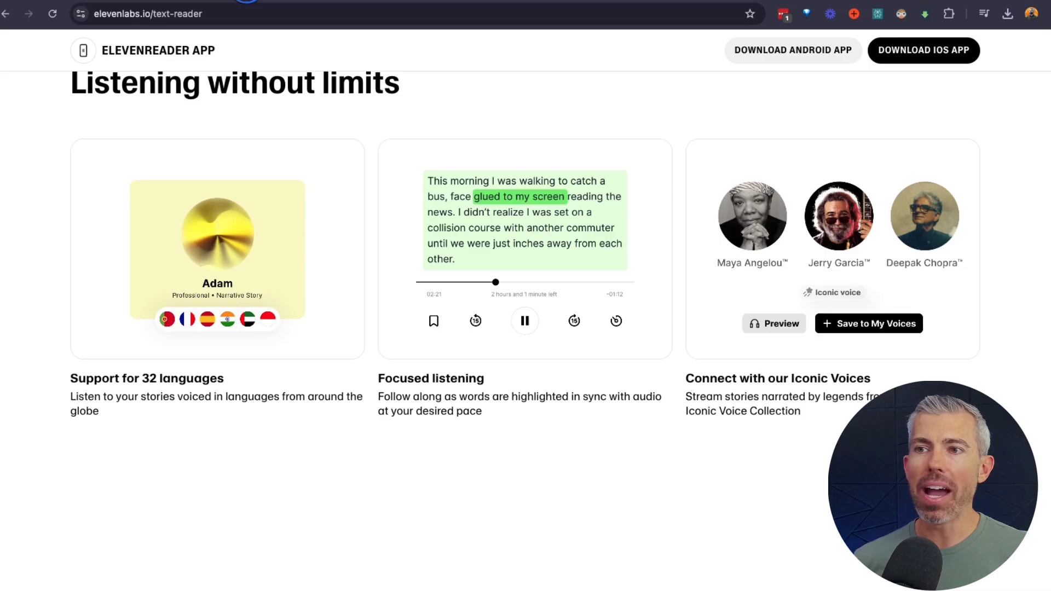
Look over the ElevenReader text-reader page, then return to Perplexity's home search page.
scroll(214, 127, down, 5)
scroll(216, 131, up, 10)
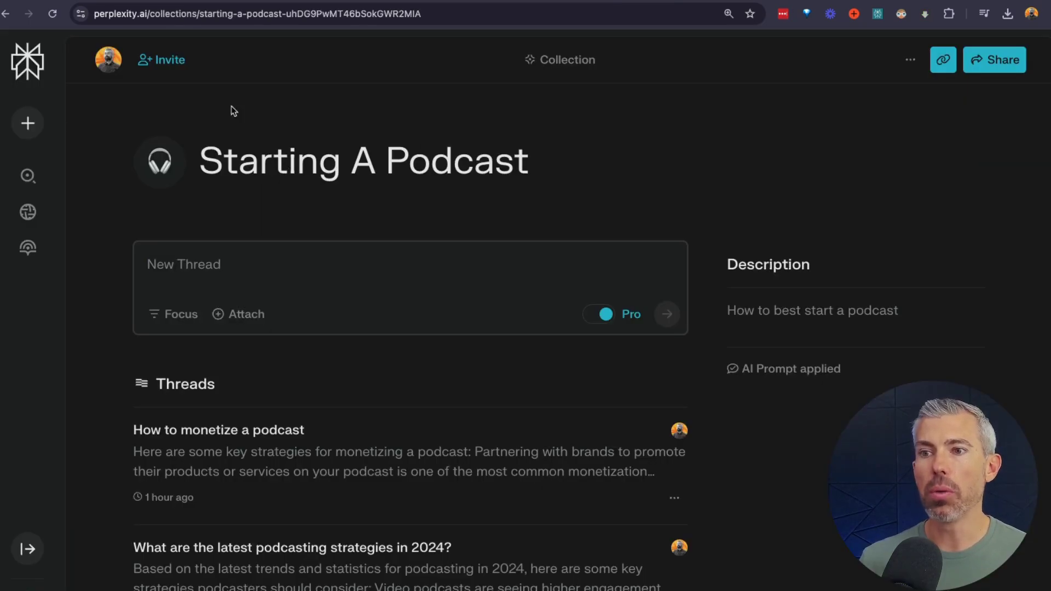
click(26, 72)
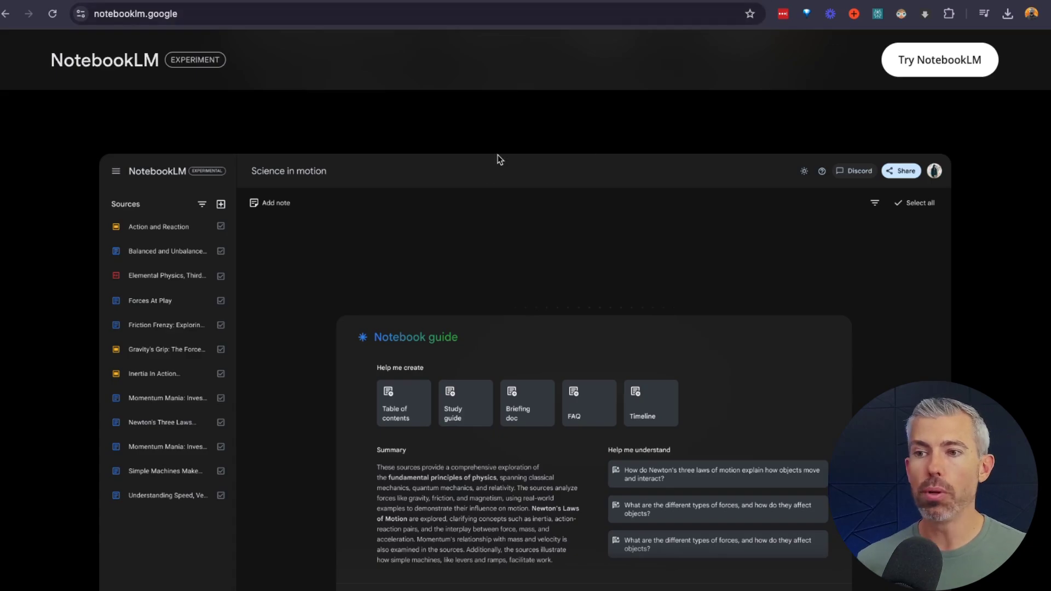
Open the saved thread 'What are the latest podcasting strategies in 2024?' from the library.
scroll(495, 219, up, 10)
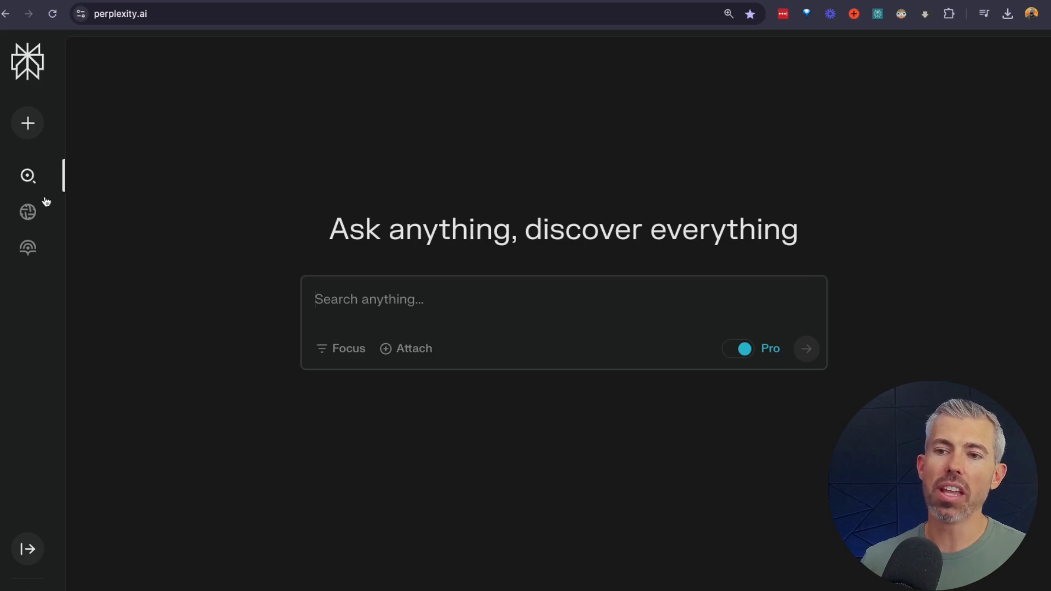
click(28, 247)
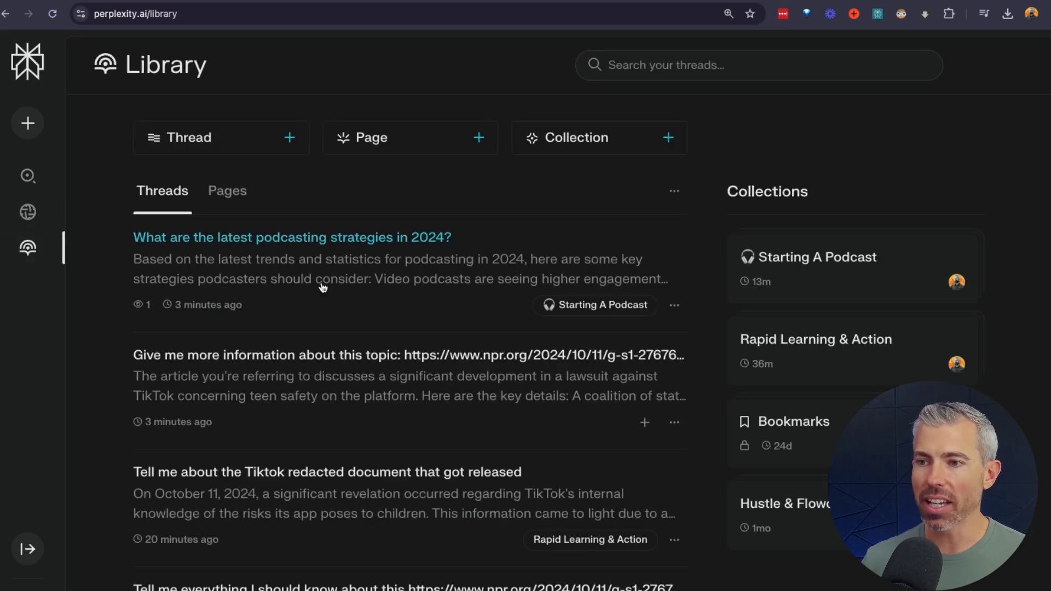
click(261, 239)
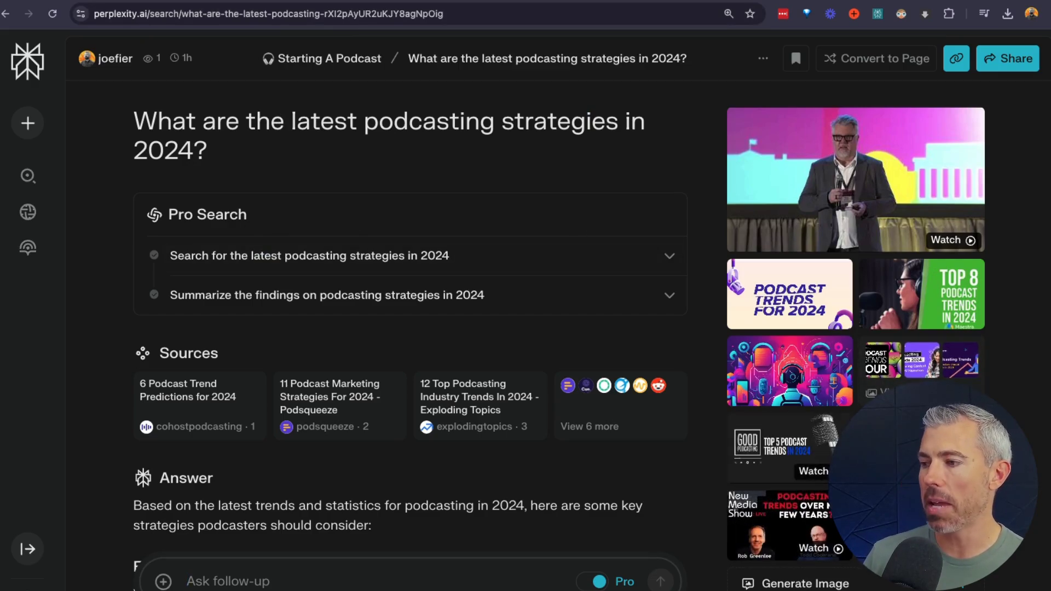
Copy the Top Takeaways from Podcast Movement 2024 video link and insert it as a YouTube source.
click(856, 181)
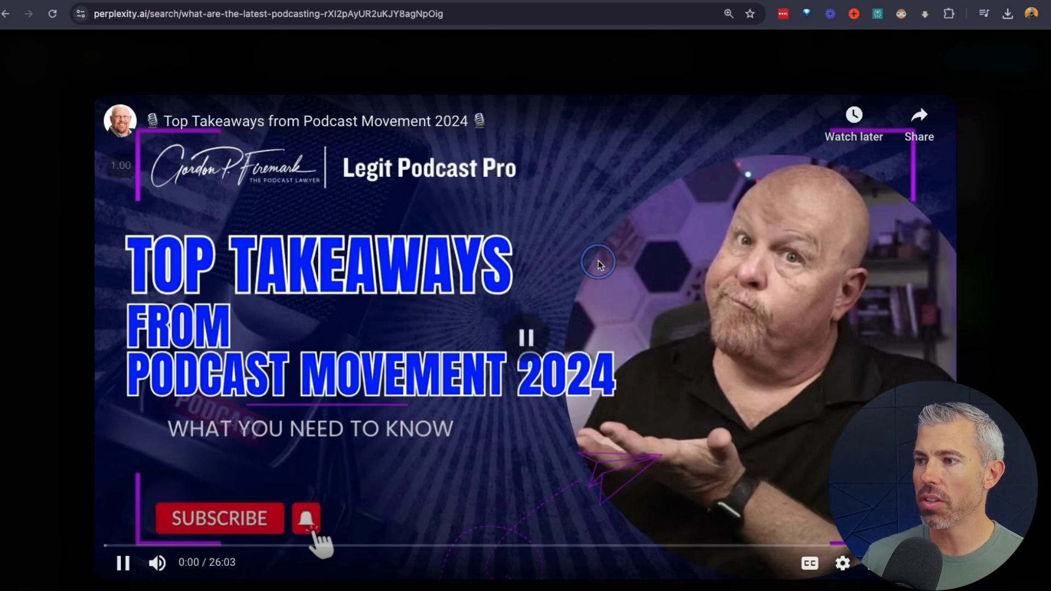
click(556, 242)
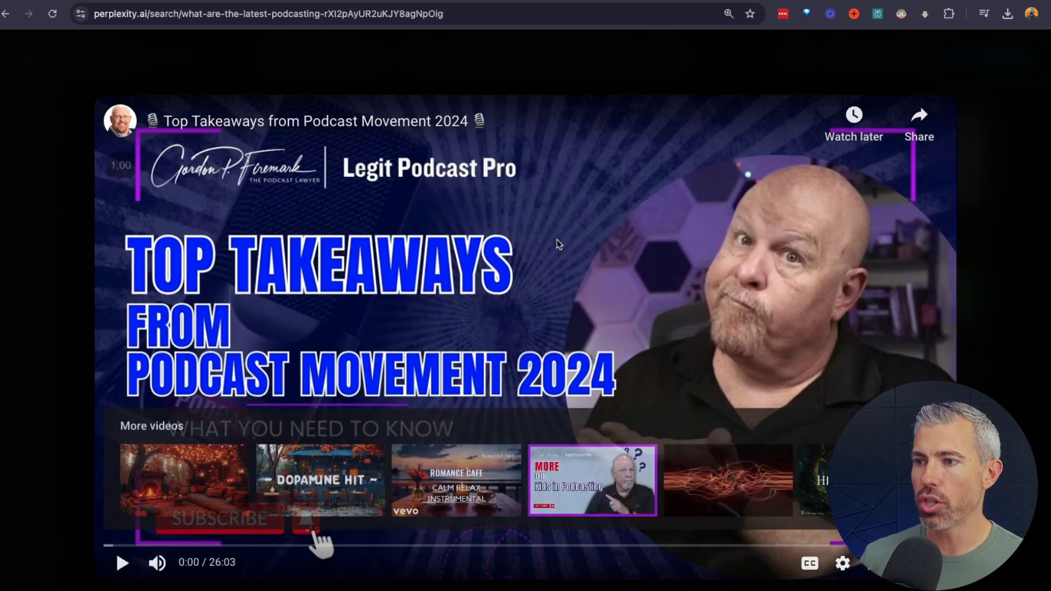
right_click(404, 118)
key(Escape)
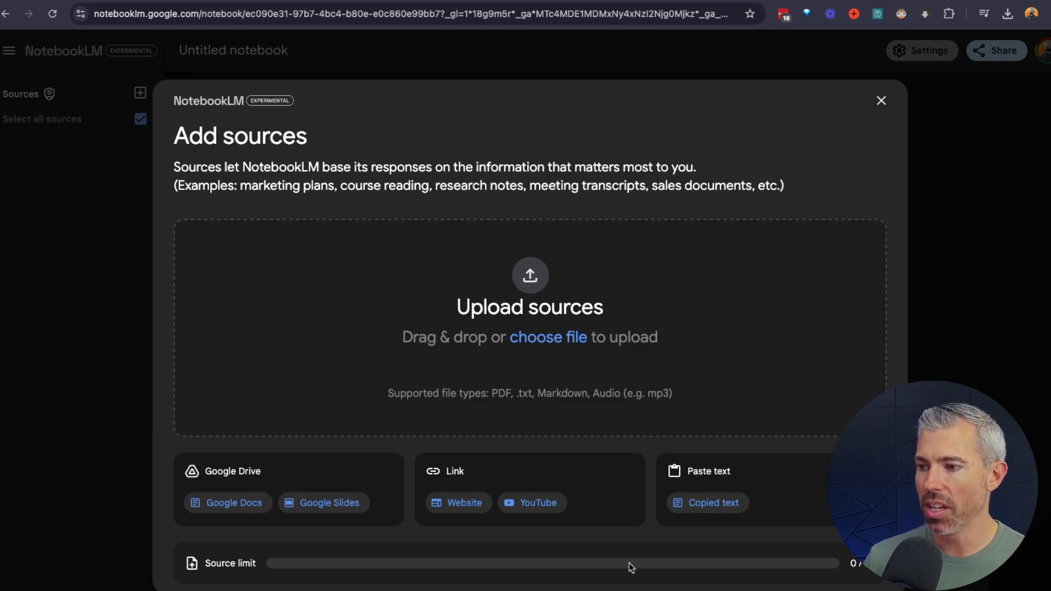
click(540, 504)
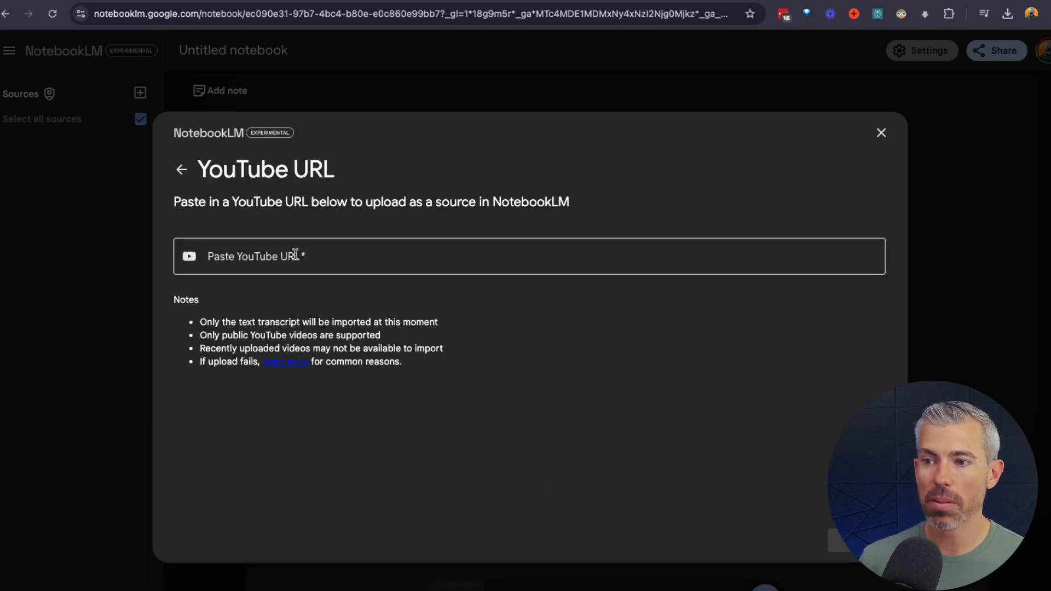
right_click(295, 256)
click(255, 256)
right_click(257, 252)
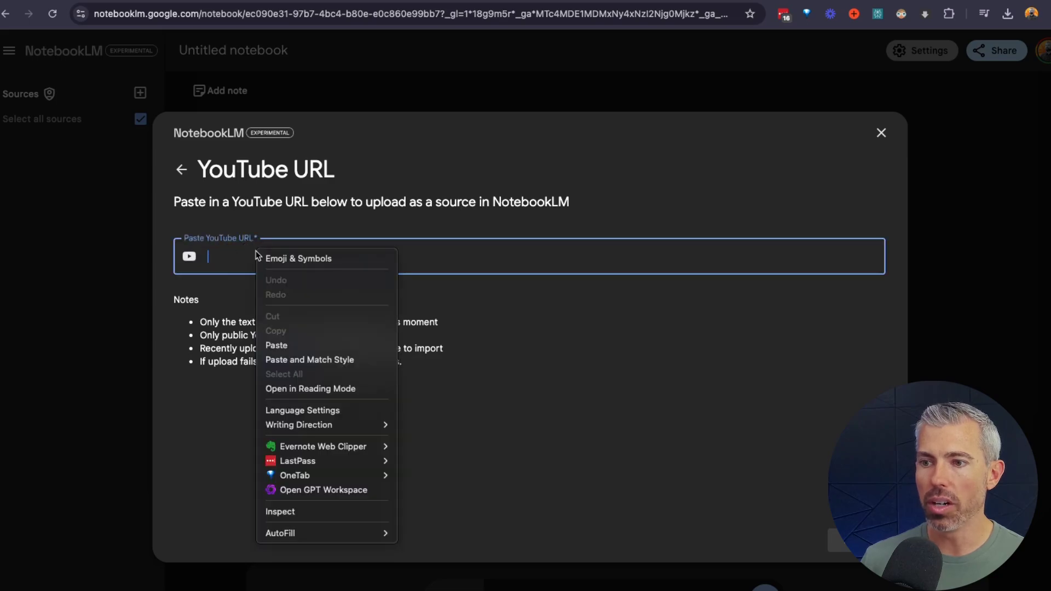
click(276, 345)
click(843, 542)
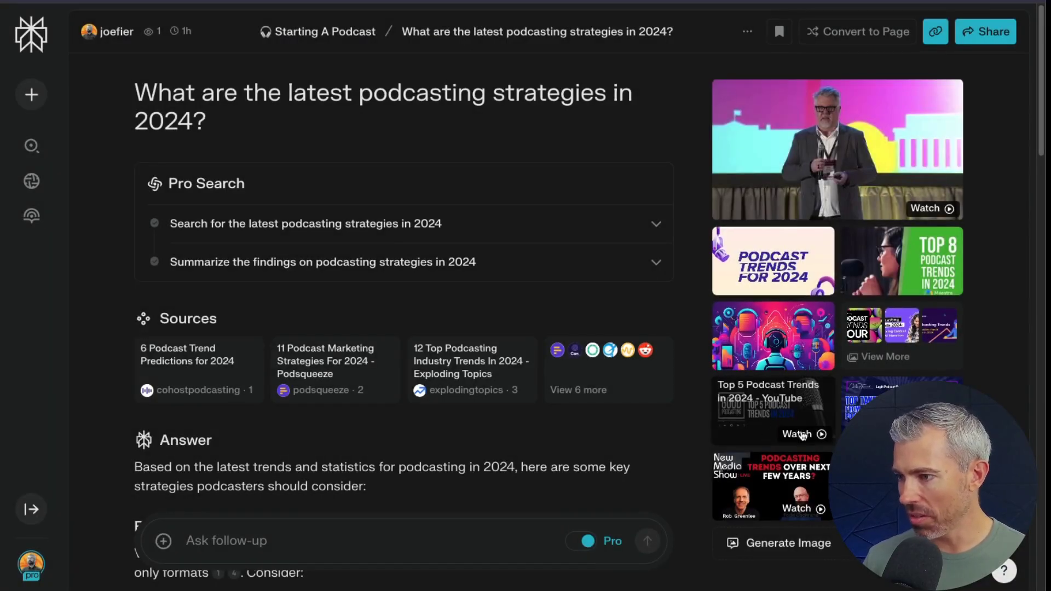
Copy the Top 5 Podcast Trends in 2024 video link and start another YouTube source.
click(803, 435)
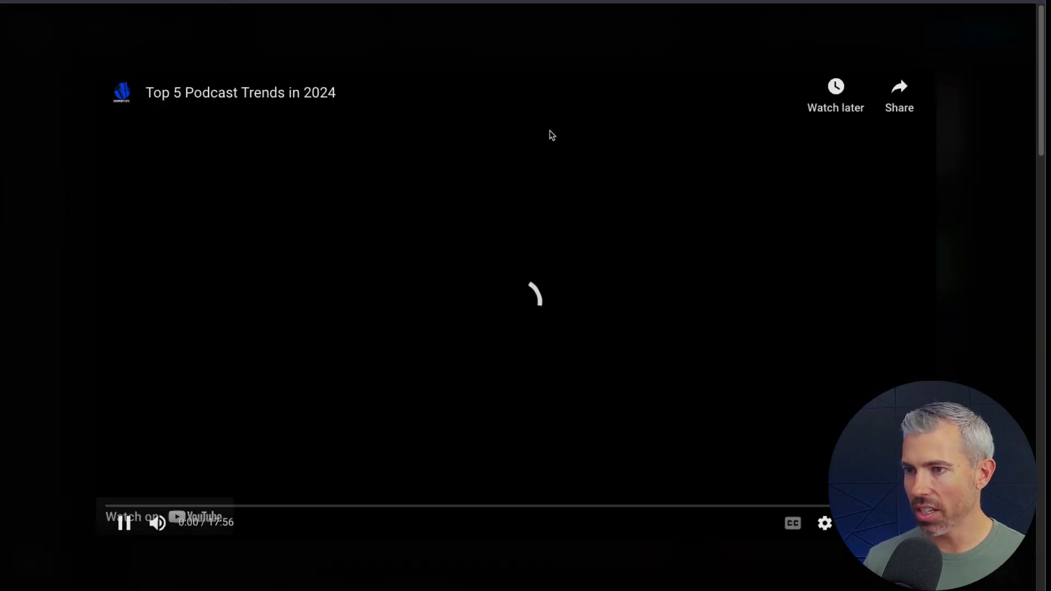
click(304, 103)
right_click(272, 91)
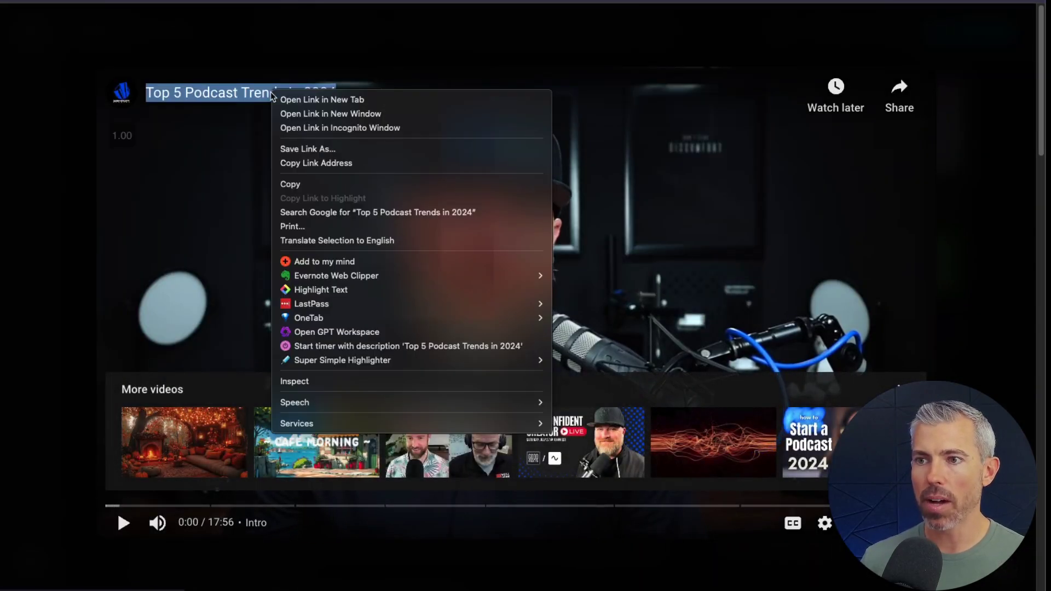
click(323, 163)
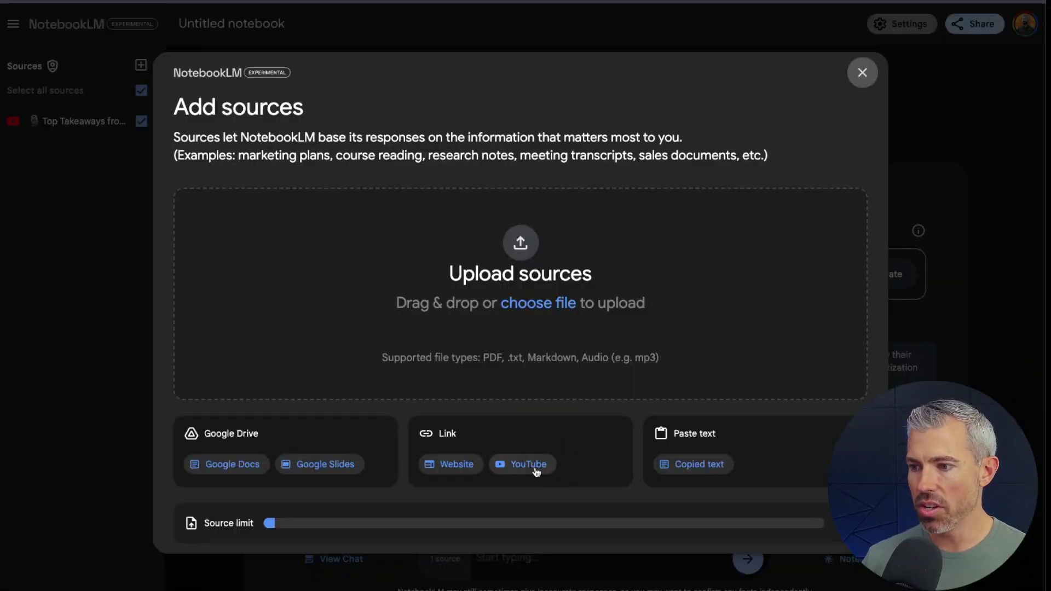
click(529, 464)
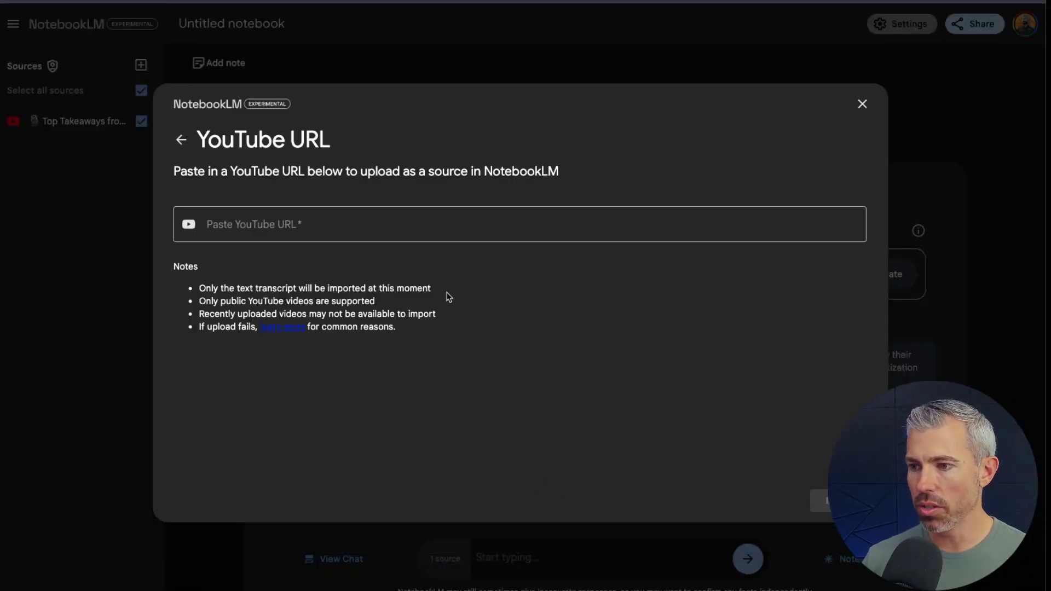
right_click(420, 226)
Insert the Top 5 Podcast Trends in 2024 link as a notebook source.
click(439, 320)
click(821, 499)
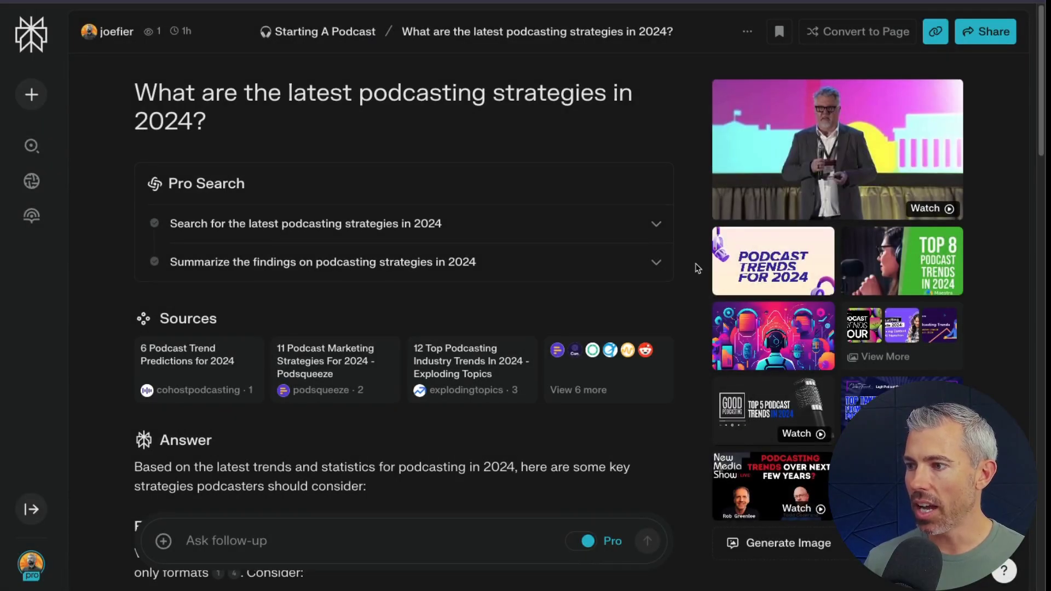
click(810, 481)
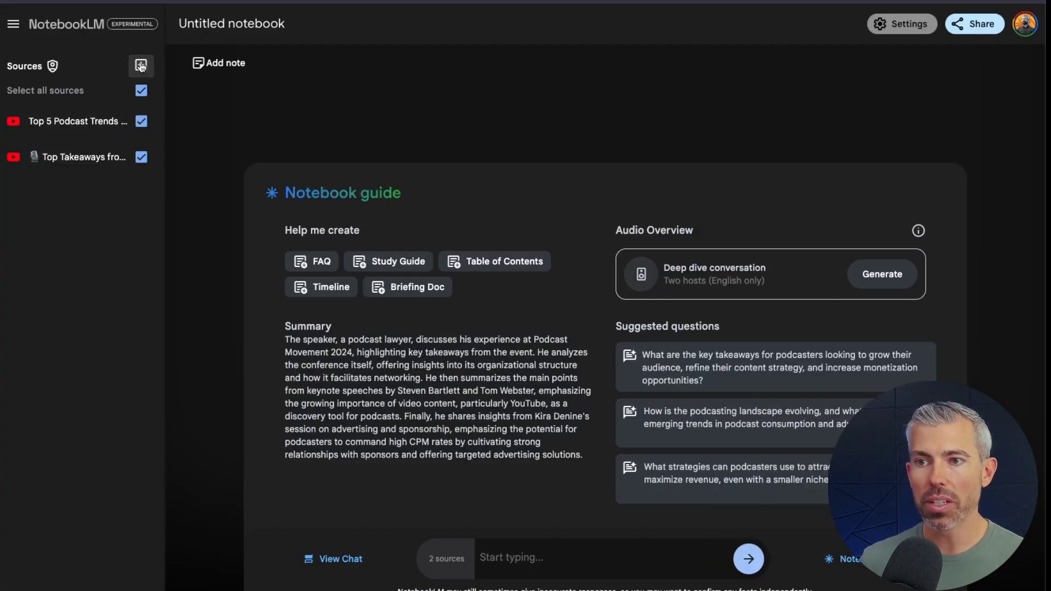
Add the podcasting-trends-over-next-few-years video as the third source and close Add sources.
click(142, 66)
click(544, 465)
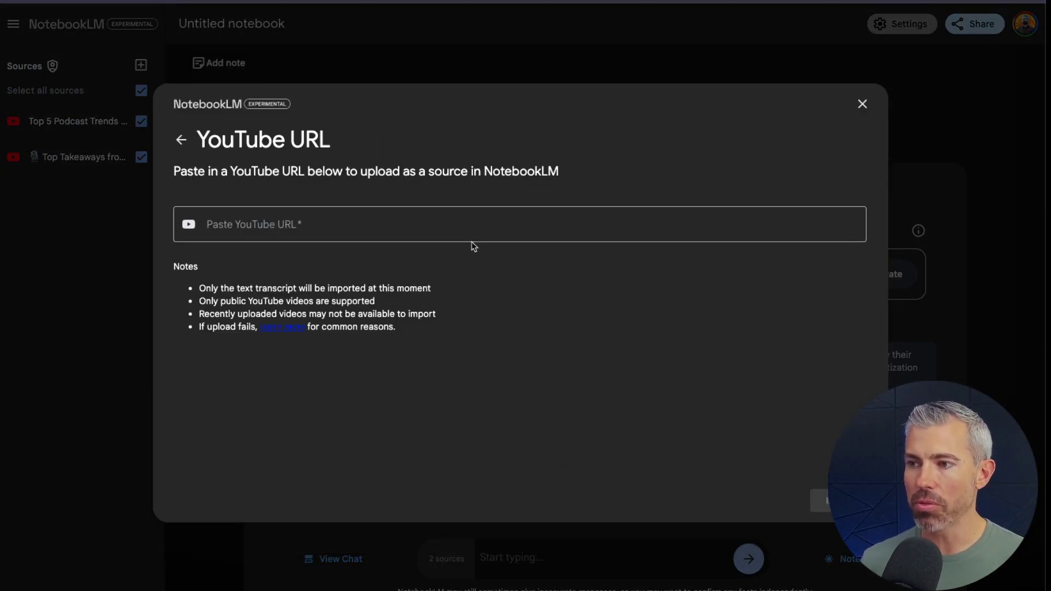
right_click(477, 221)
click(521, 320)
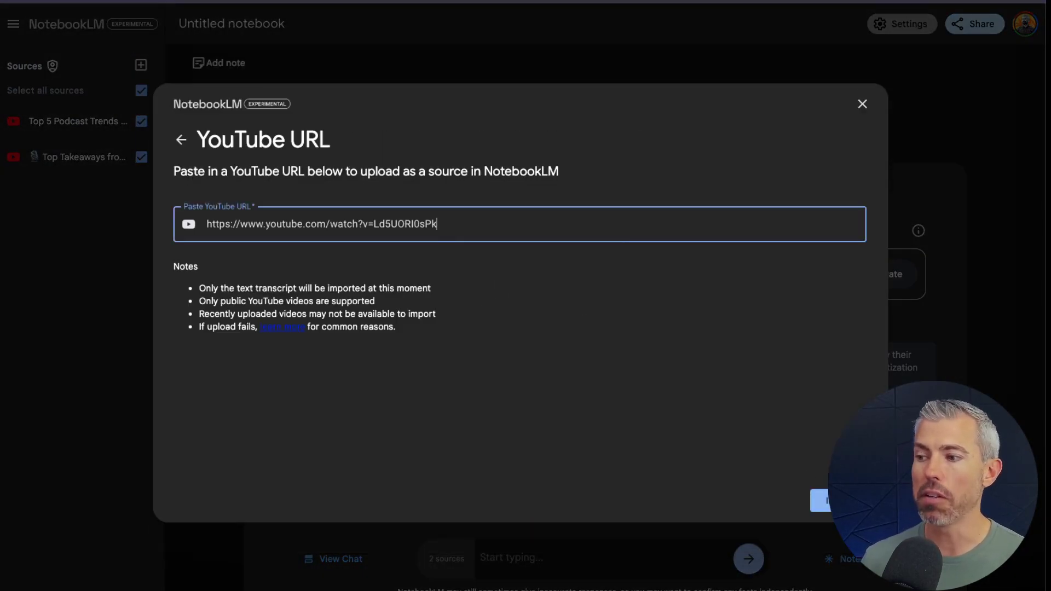
key(Return)
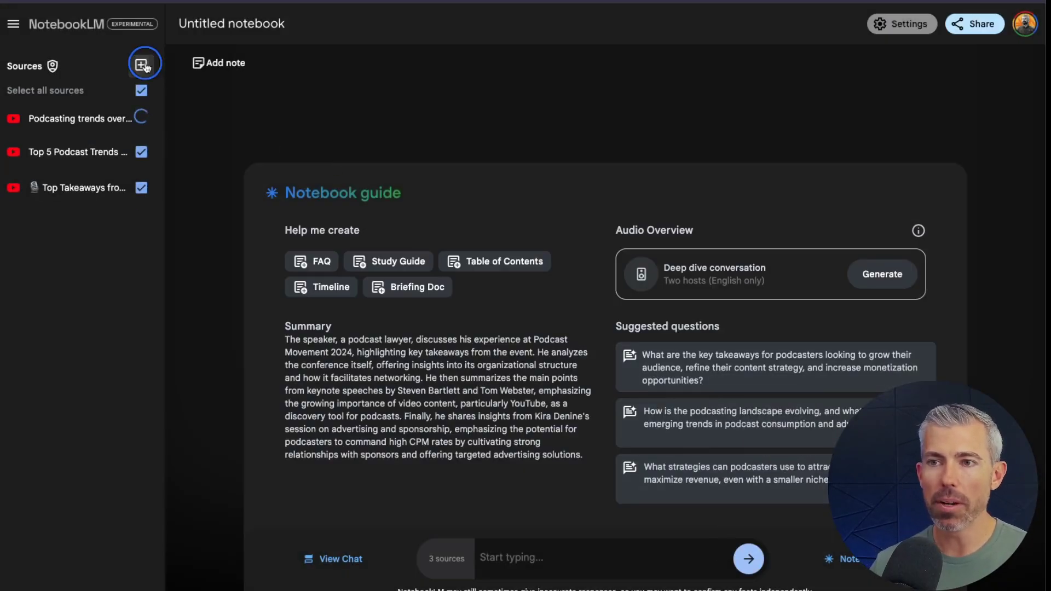
click(141, 65)
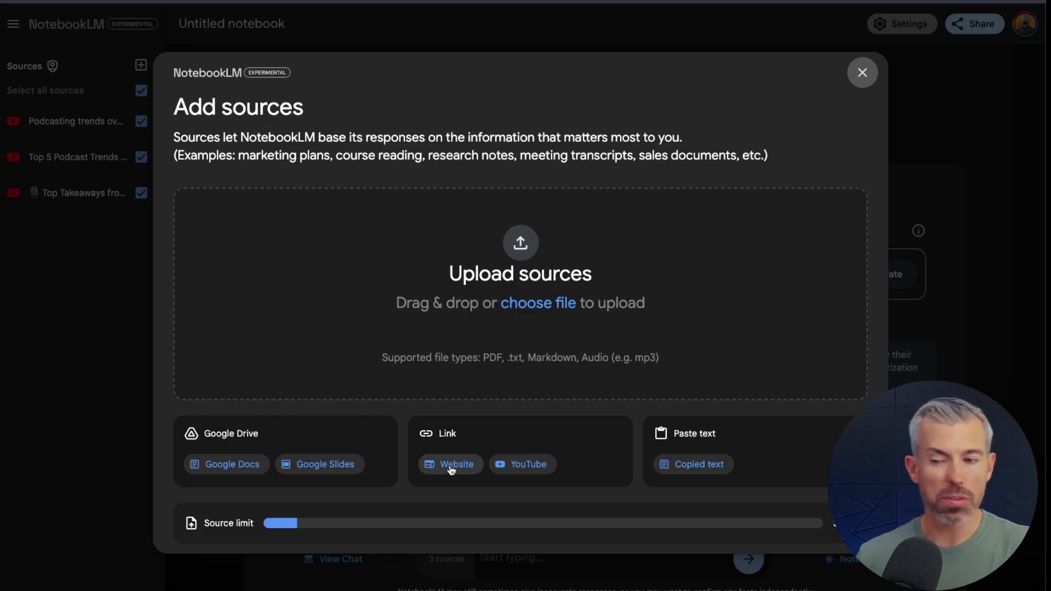
click(870, 75)
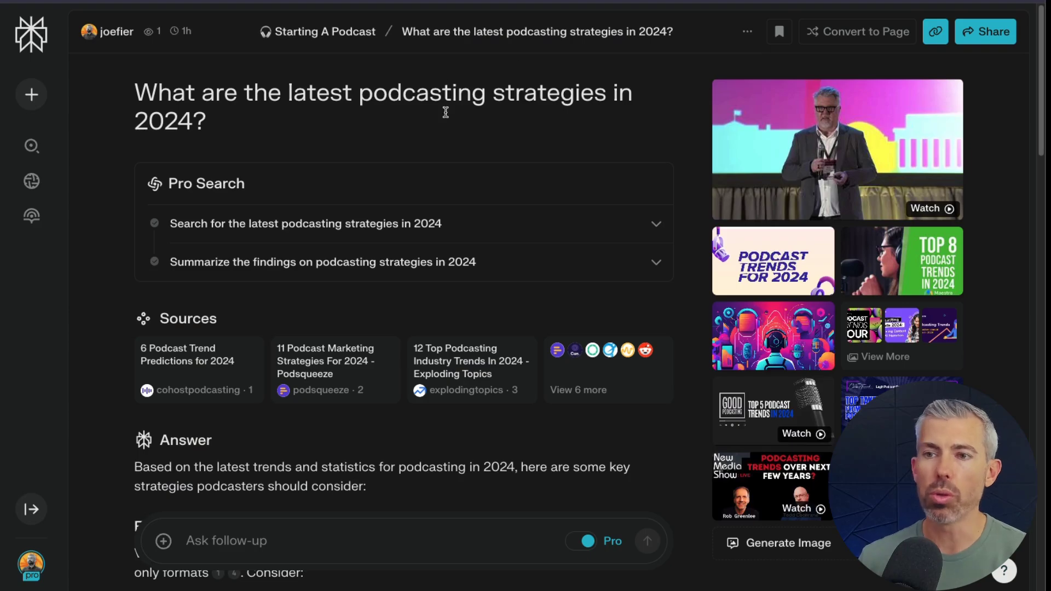
scroll(328, 372, down, 4)
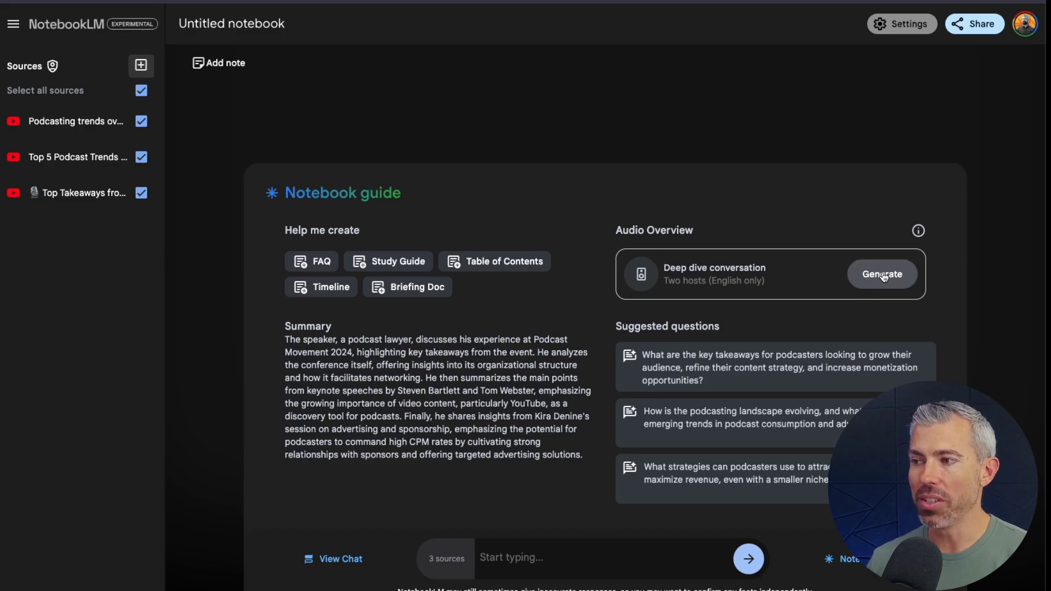
Generate the Deep dive conversation Audio Overview from the three podcast video sources.
click(881, 273)
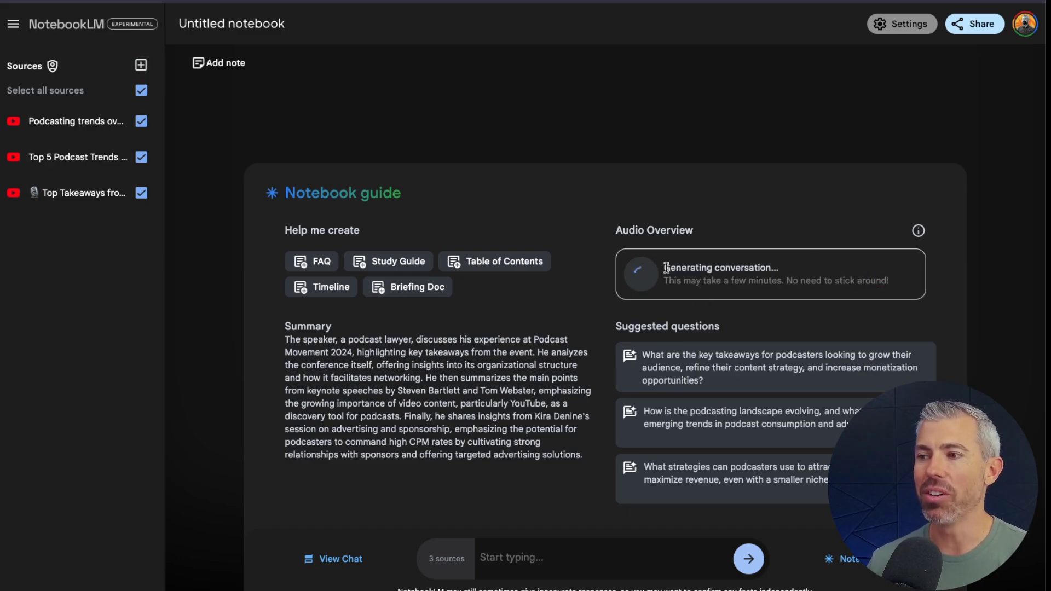
drag(664, 267, 713, 302)
click(714, 307)
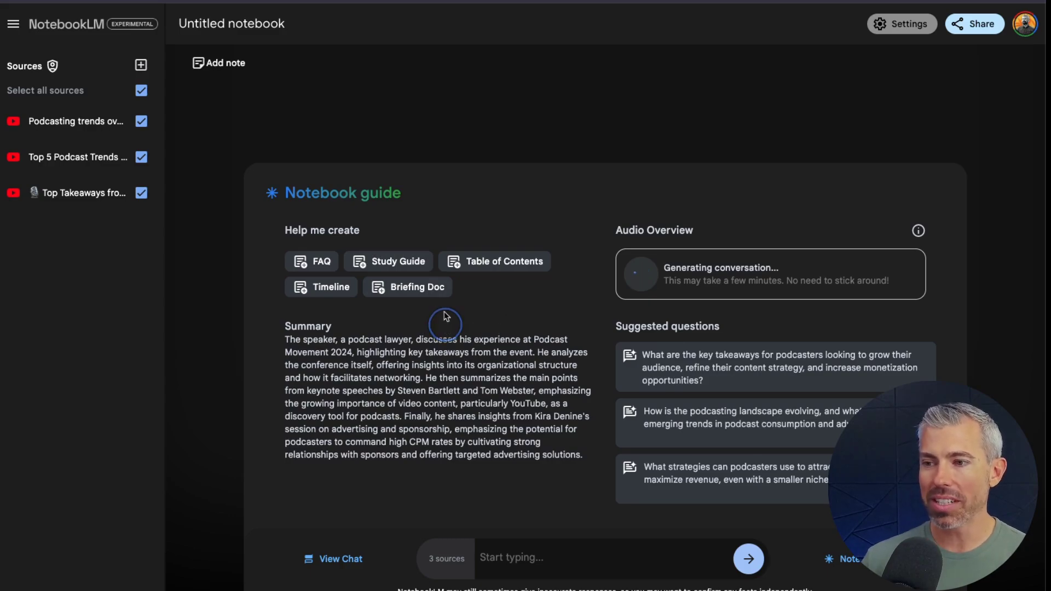
Create FAQ, Study Guide and Briefing Doc notes from the Notebook guide.
click(318, 264)
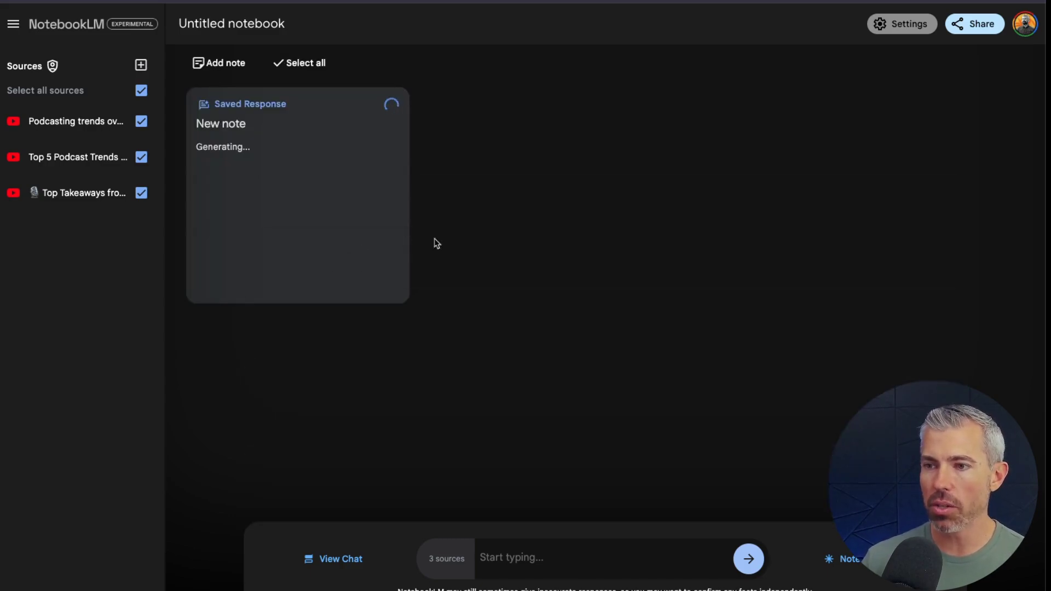
click(838, 559)
click(412, 261)
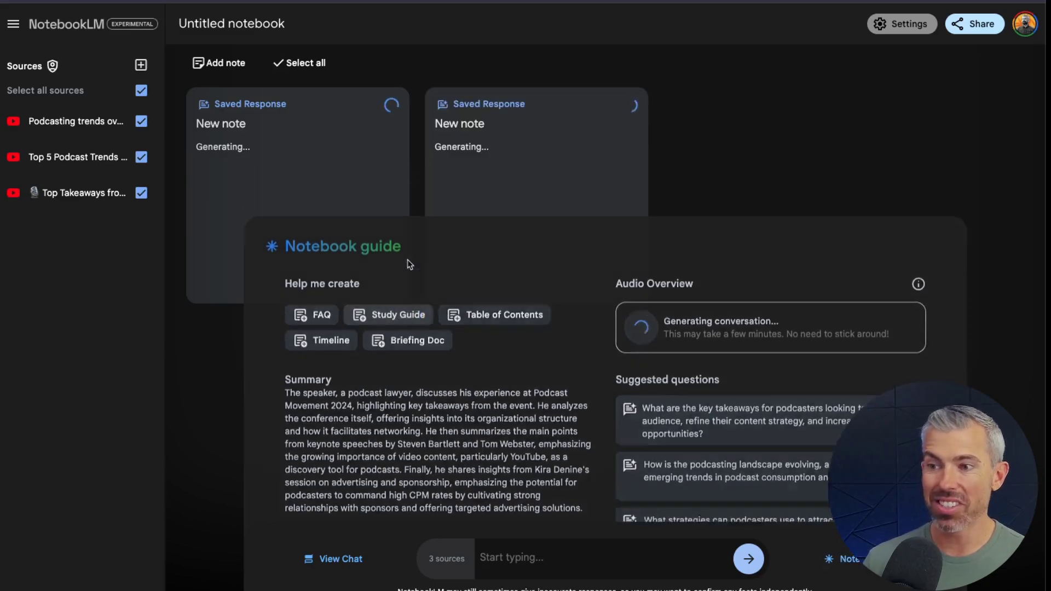
click(837, 558)
click(485, 261)
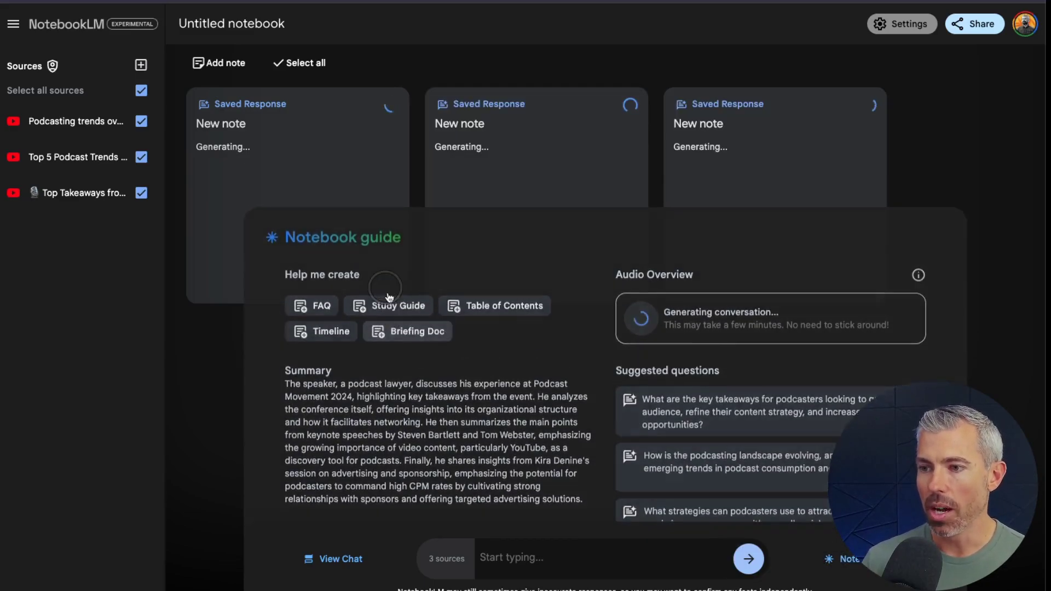
click(837, 559)
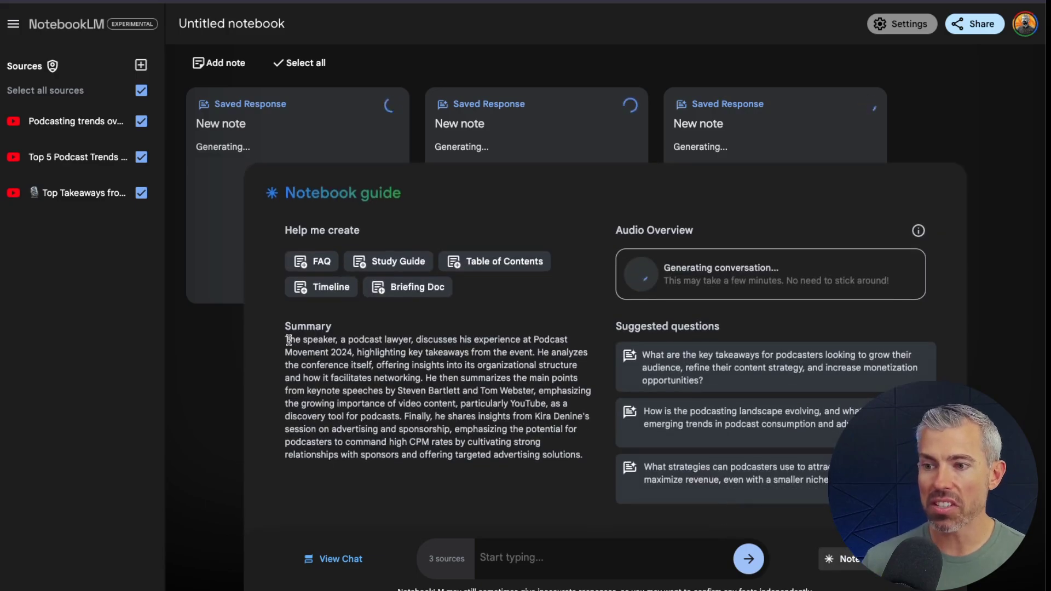
click(537, 558)
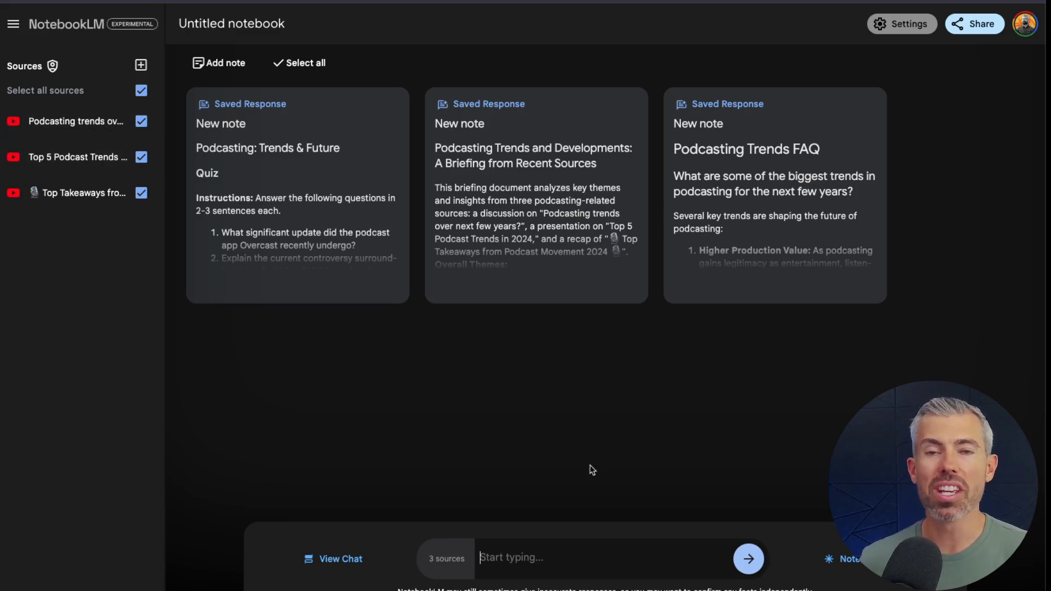
Ask the notebook chat 'Give me the top 3 things I need to know to start a podcast today'.
click(547, 564)
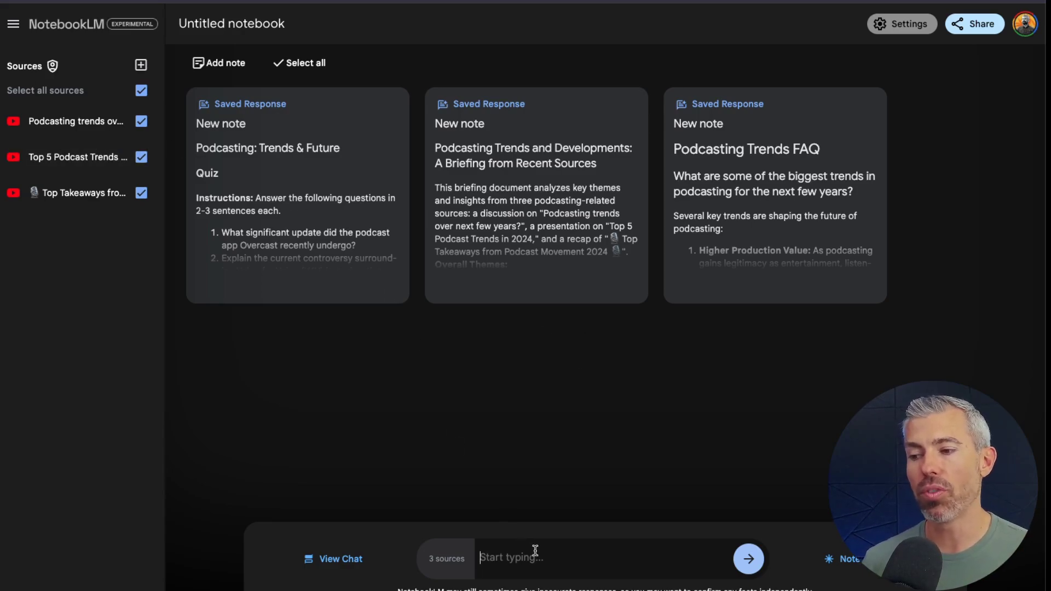
text(Give me the )
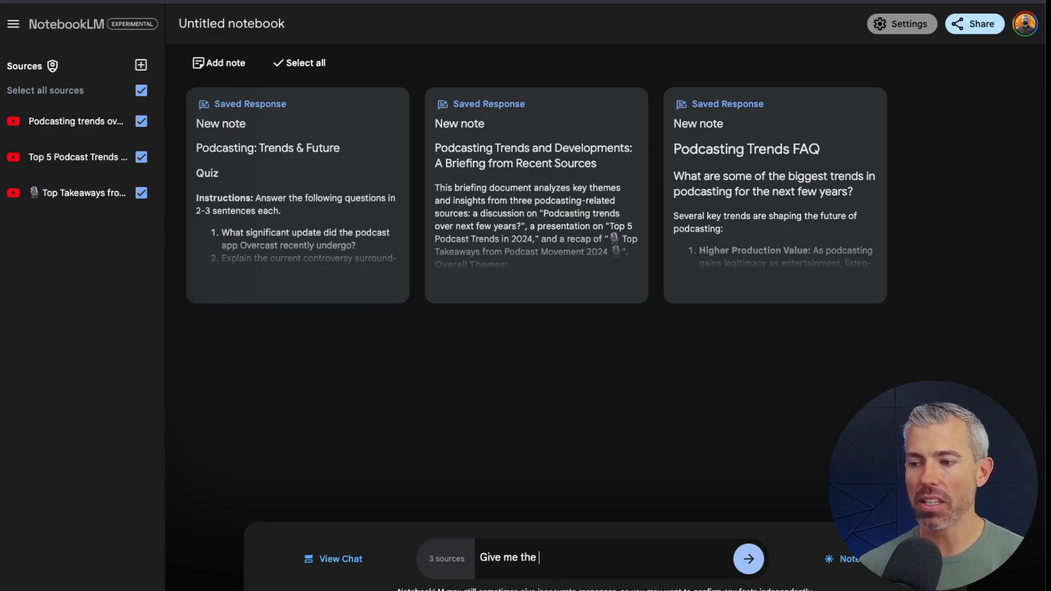
text(top 3 things )
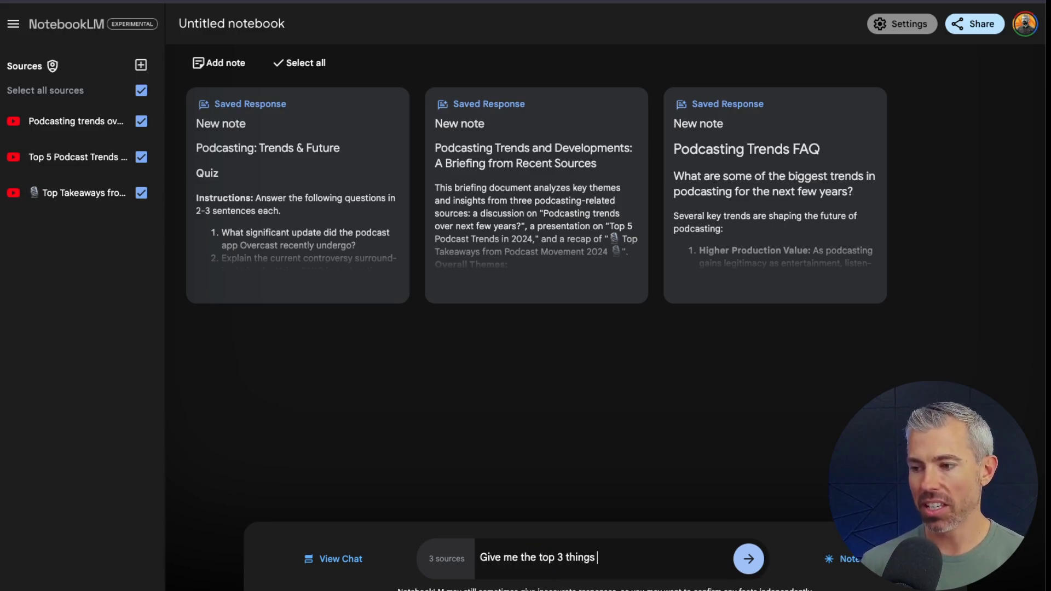
text(I need to know to sta)
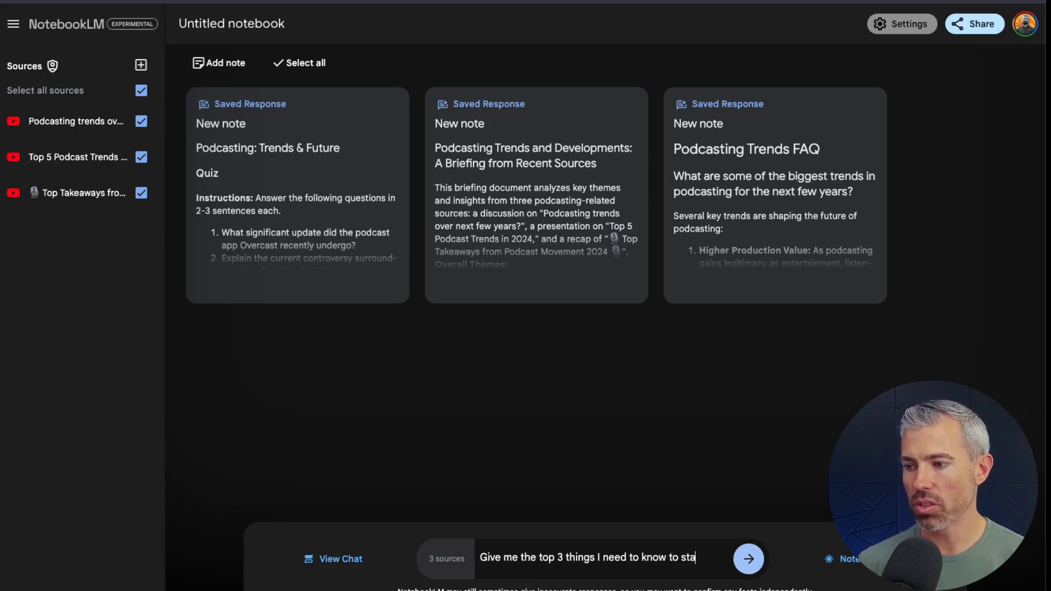
text(rt a podcast )
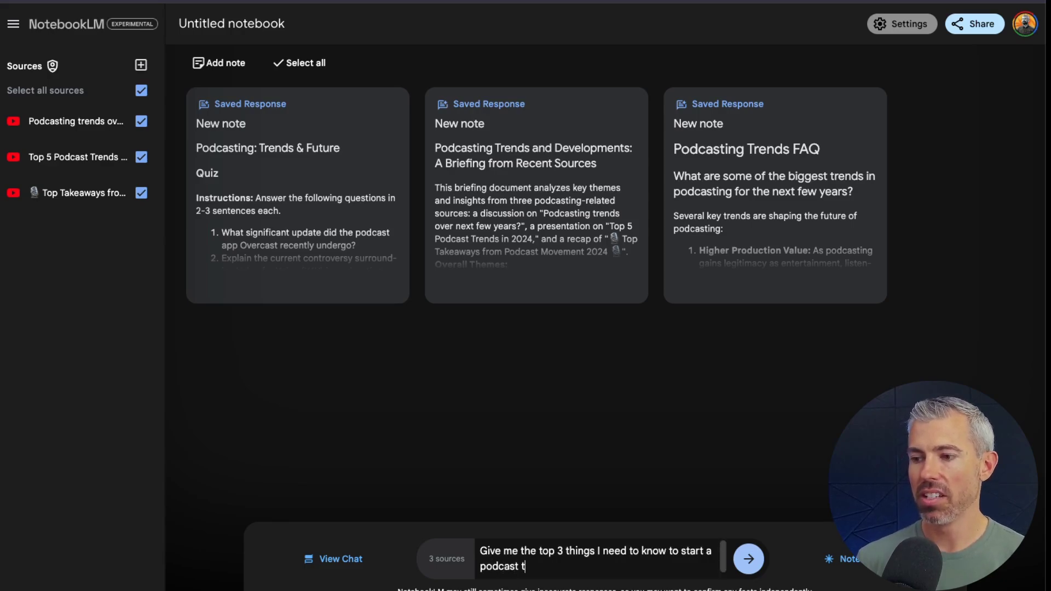
text(t)
key(Return)
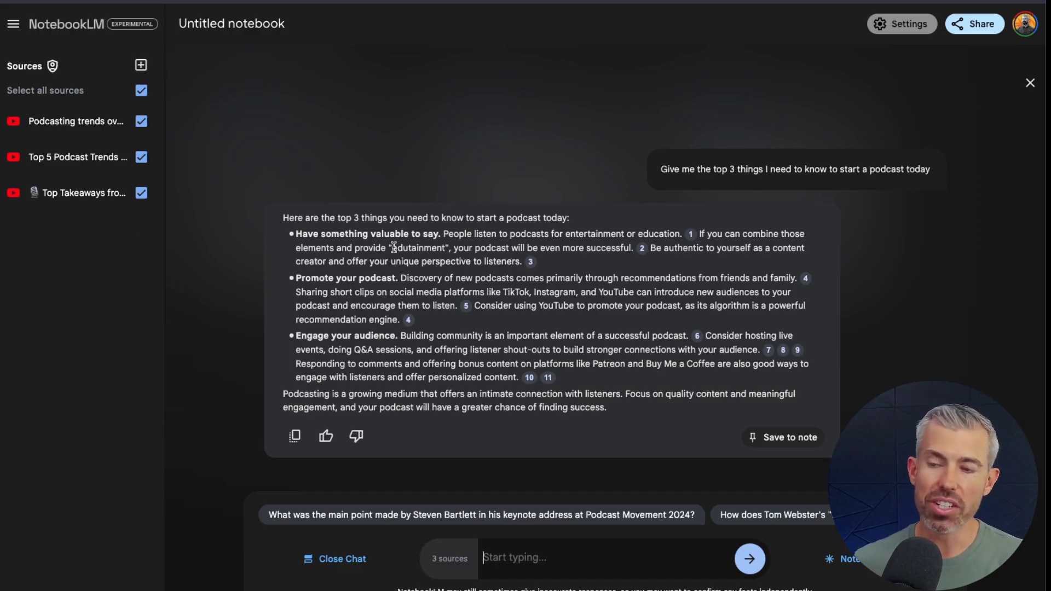
Highlight the answer's three tips, including Promote your podcast and Engage your audience.
drag(296, 232, 480, 248)
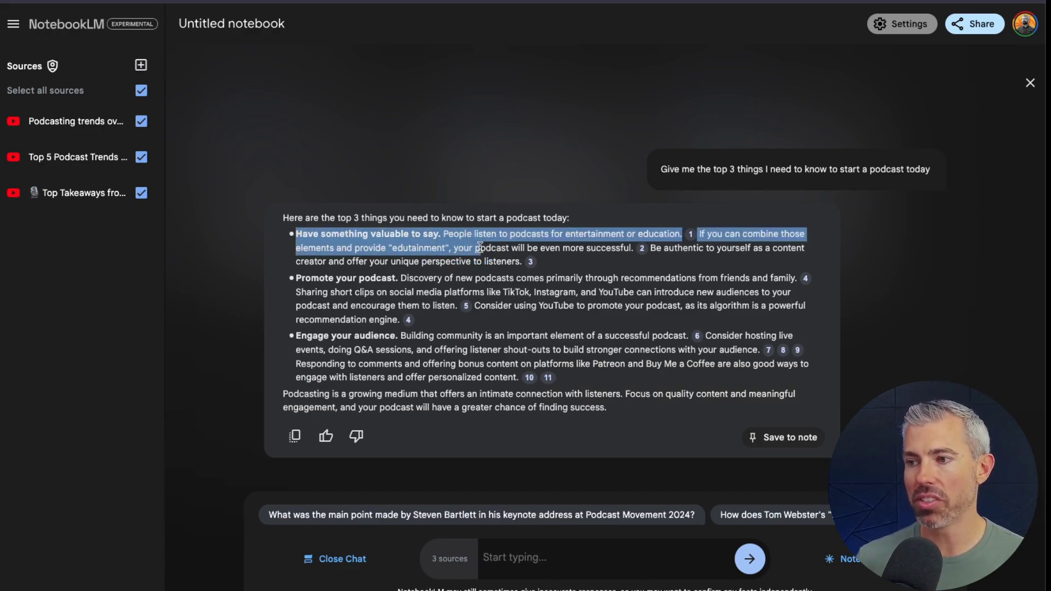
drag(305, 278, 416, 278)
drag(298, 336, 414, 336)
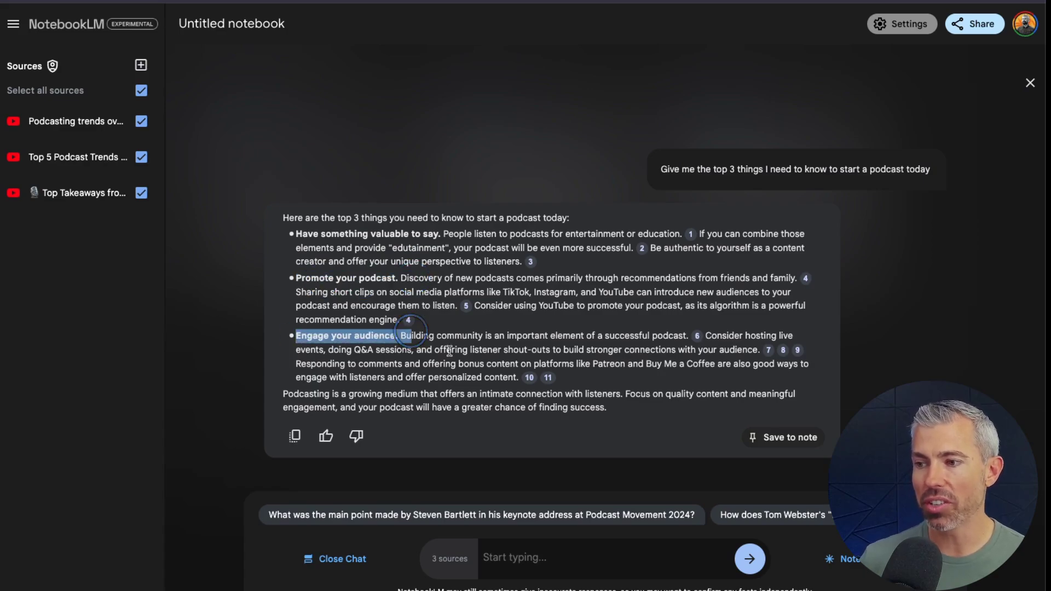
click(456, 355)
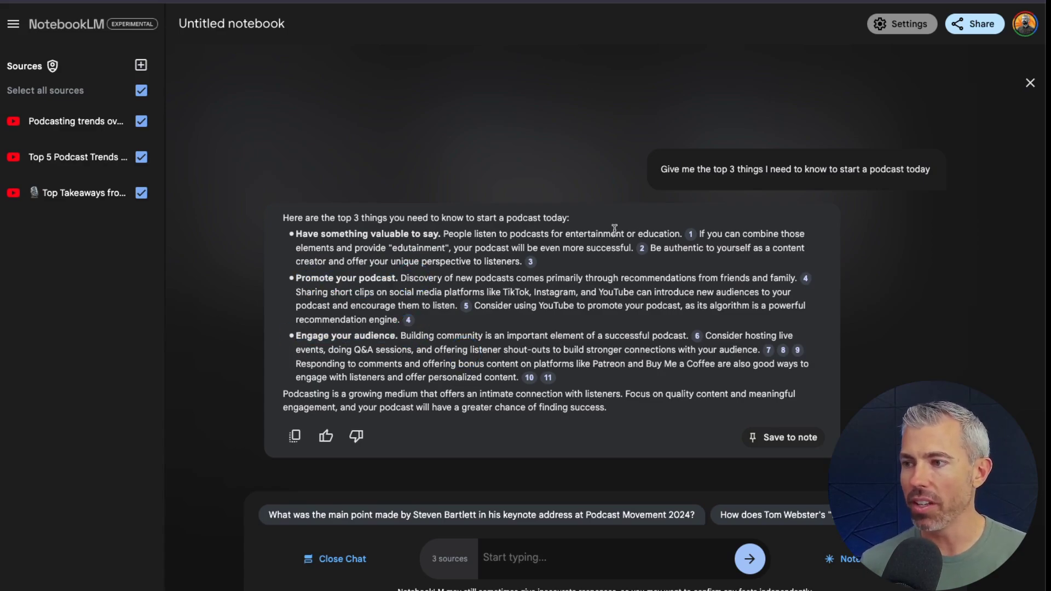
Check citations 1, 4 and 9 against their source passages, then close the chat and source panel.
click(690, 235)
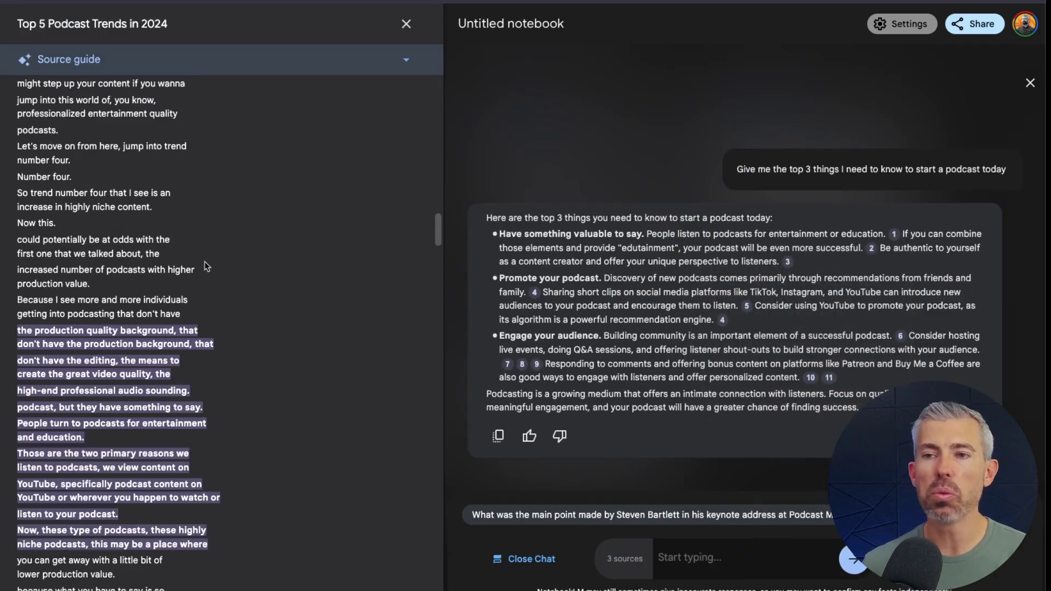
scroll(74, 319, down, 2)
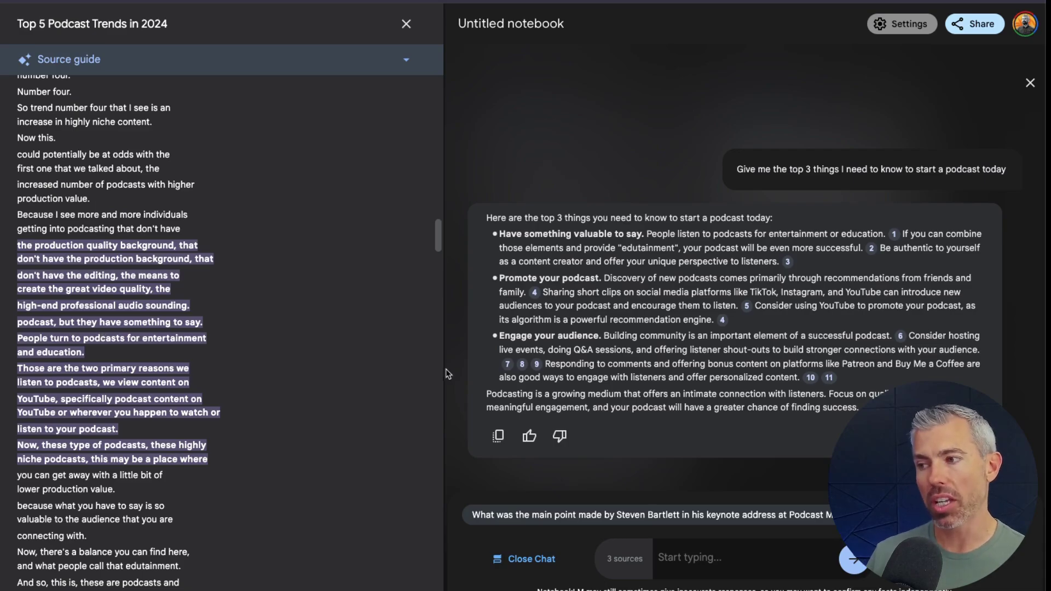
click(536, 295)
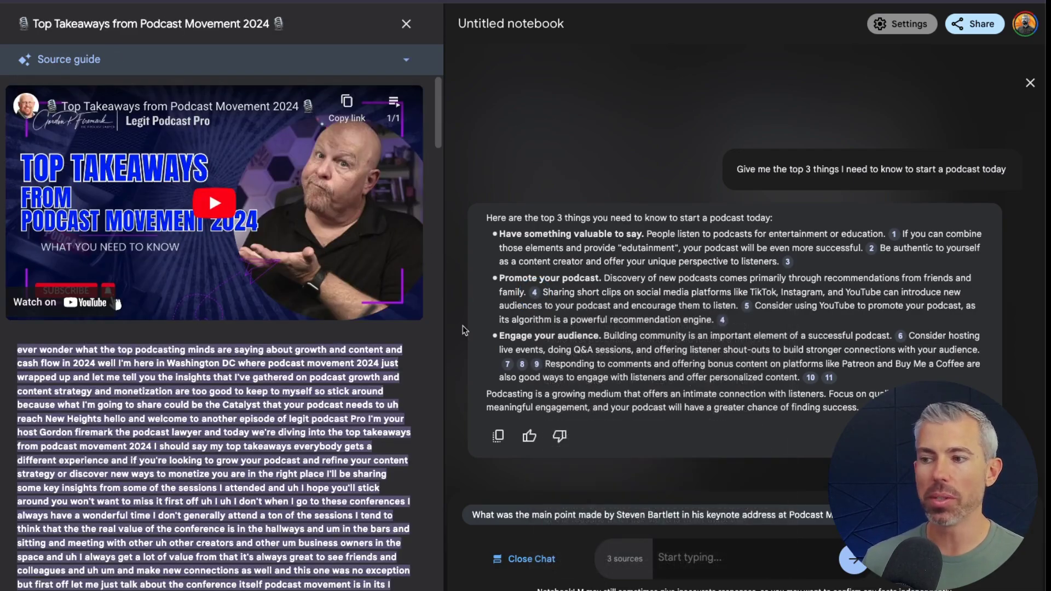
click(537, 365)
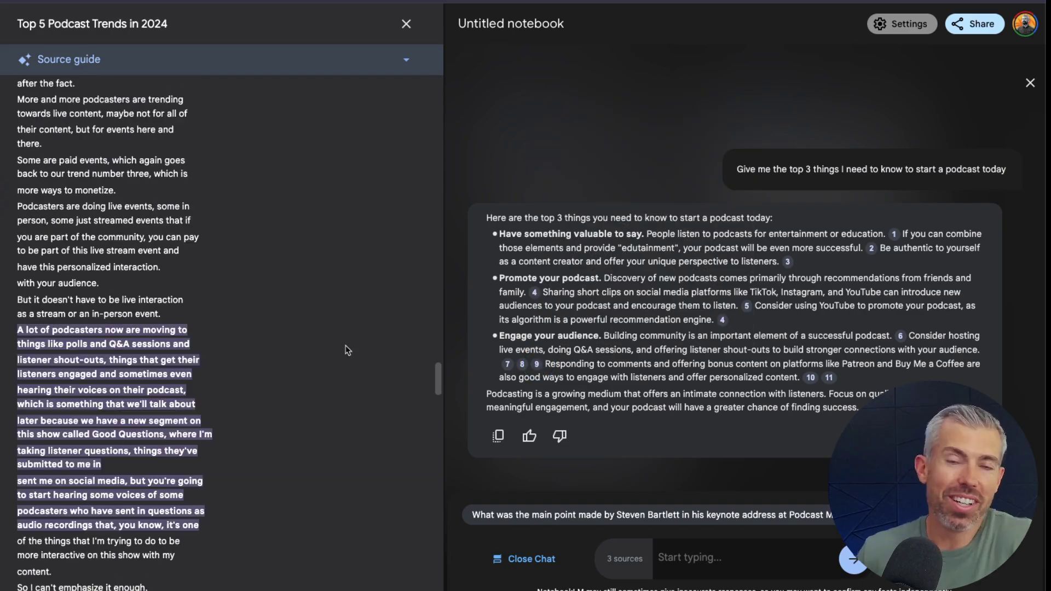
click(510, 119)
click(406, 23)
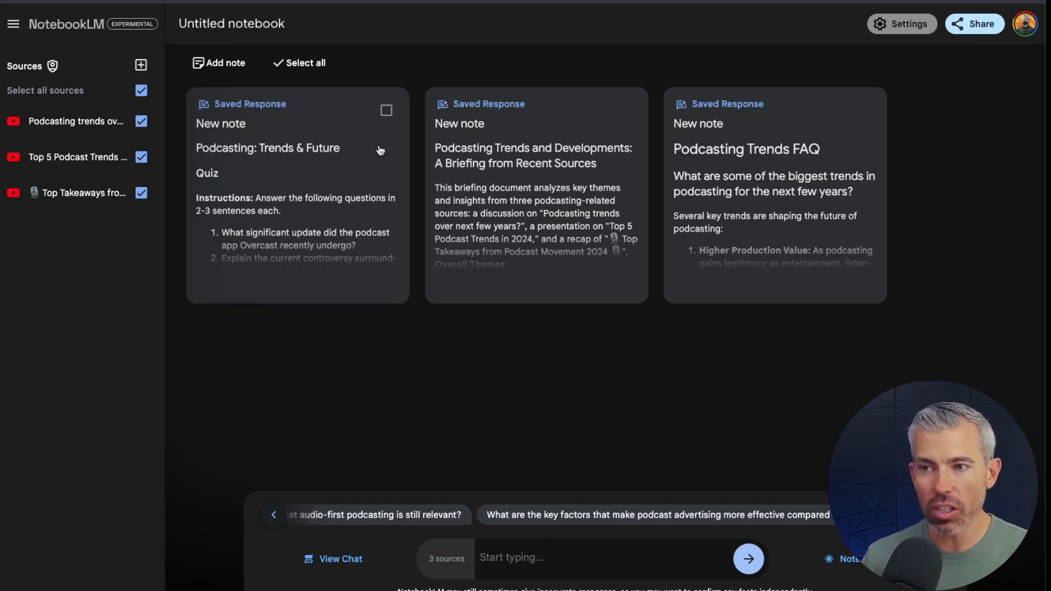
Glance at the Notebook guide, then open the Podcasting Trends FAQ note.
click(858, 563)
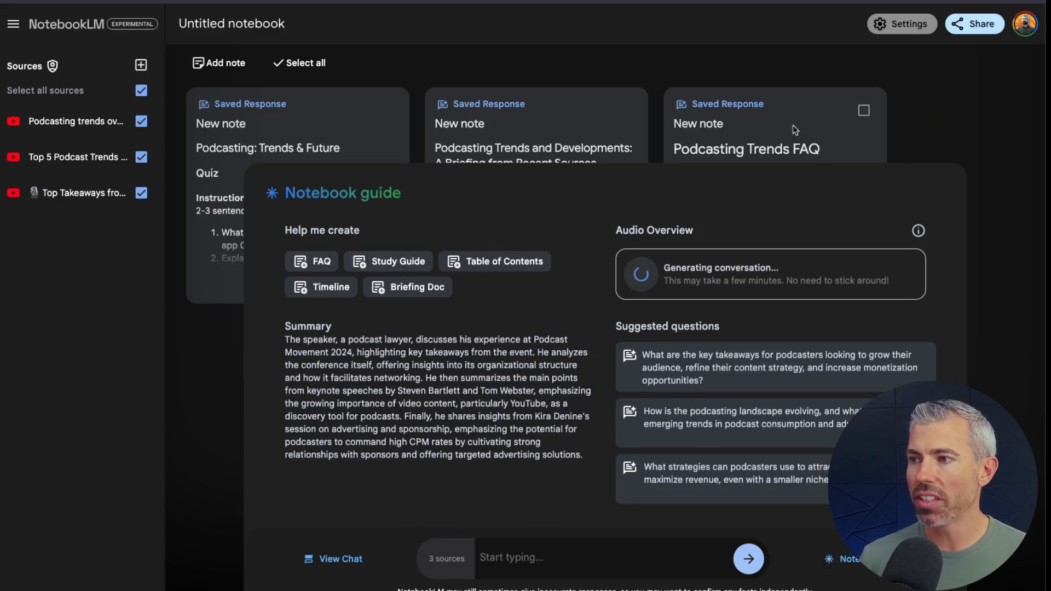
click(767, 137)
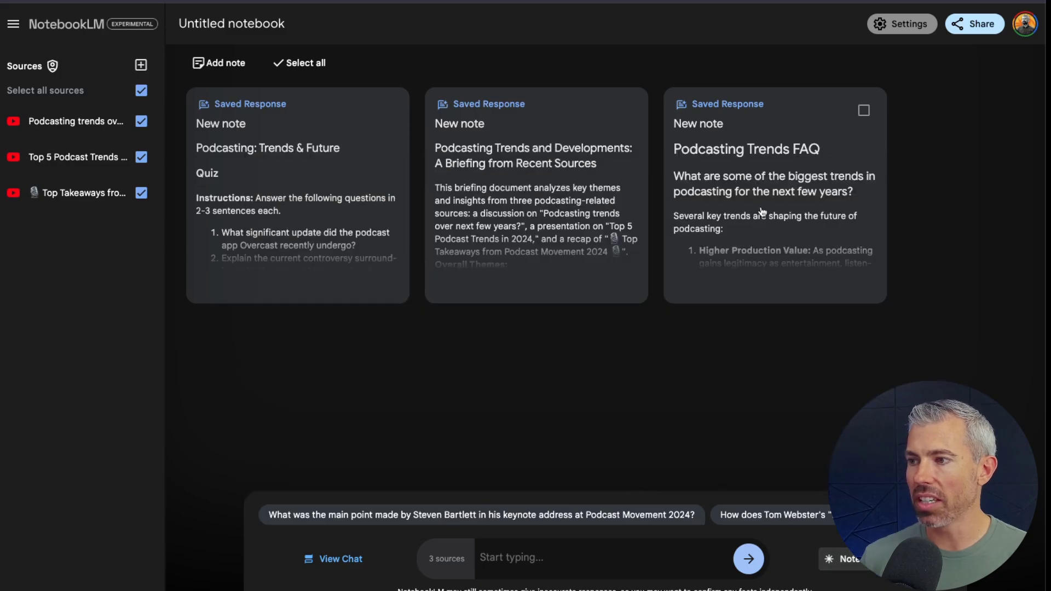
click(756, 189)
scroll(485, 321, down, 1)
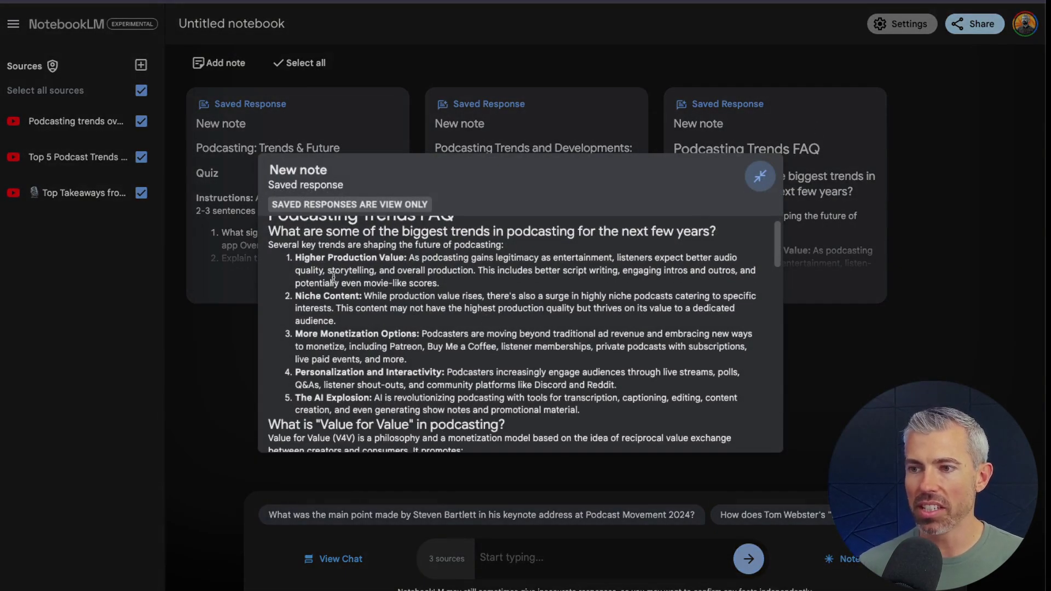
scroll(333, 276, up, 1)
Read through the FAQ note, highlighting several of its answer lines.
drag(269, 243, 679, 243)
scroll(548, 257, down, 1)
drag(302, 256, 403, 254)
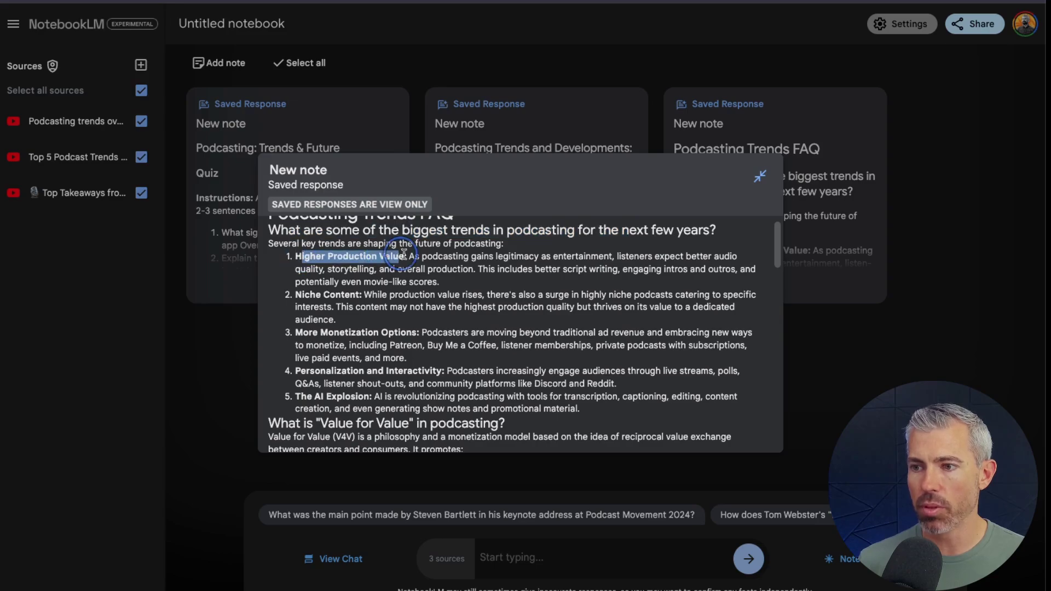
drag(295, 294, 362, 294)
scroll(362, 296, down, 1)
drag(295, 312, 420, 311)
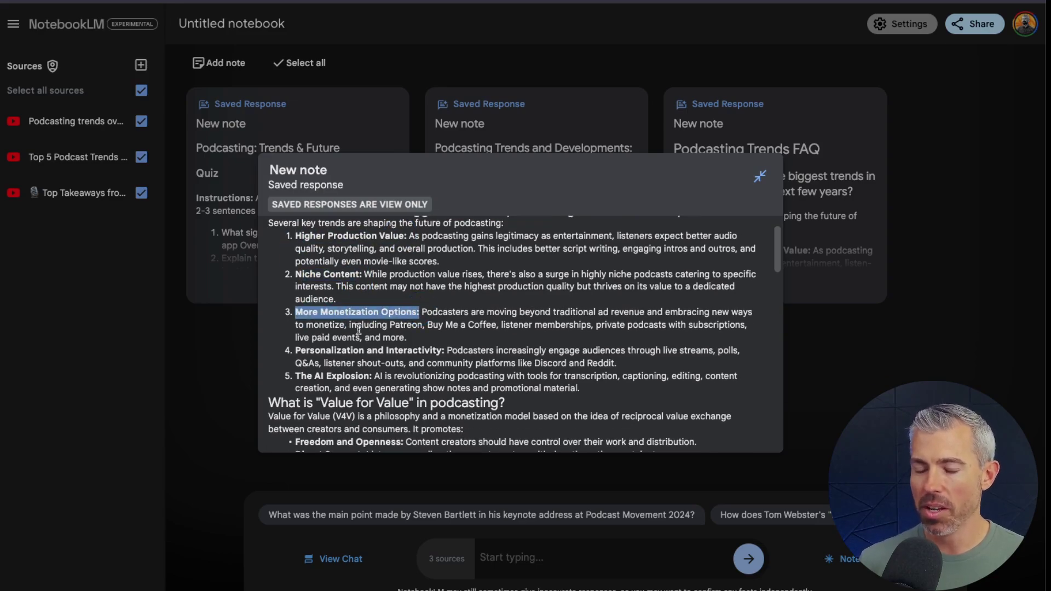
scroll(358, 329, down, 8)
click(372, 242)
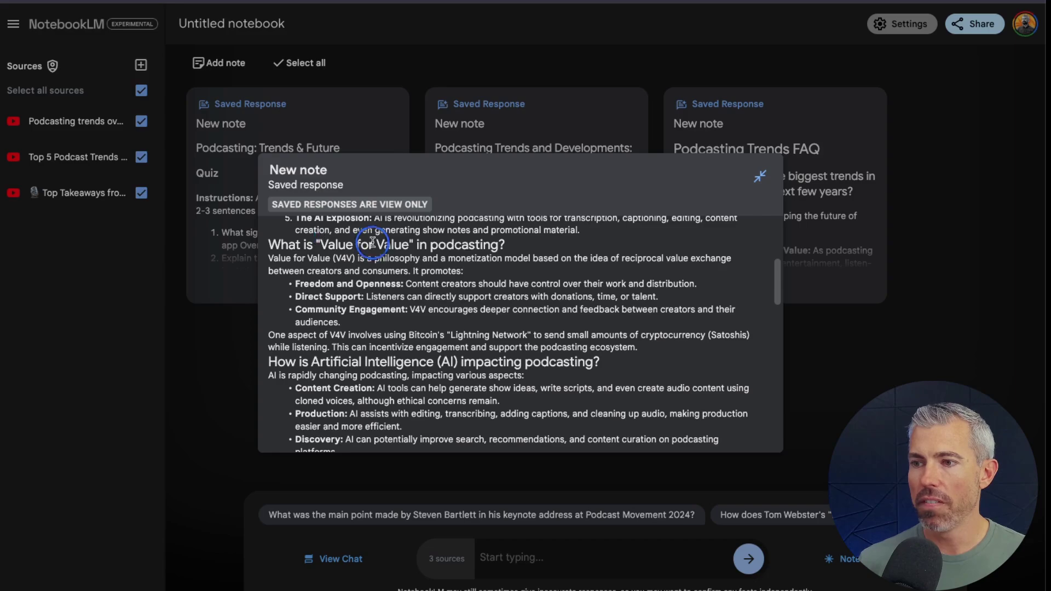
Read to the end of the FAQ, then return to the Notebook guide's 12:36 audio overview.
scroll(356, 242, down, 6)
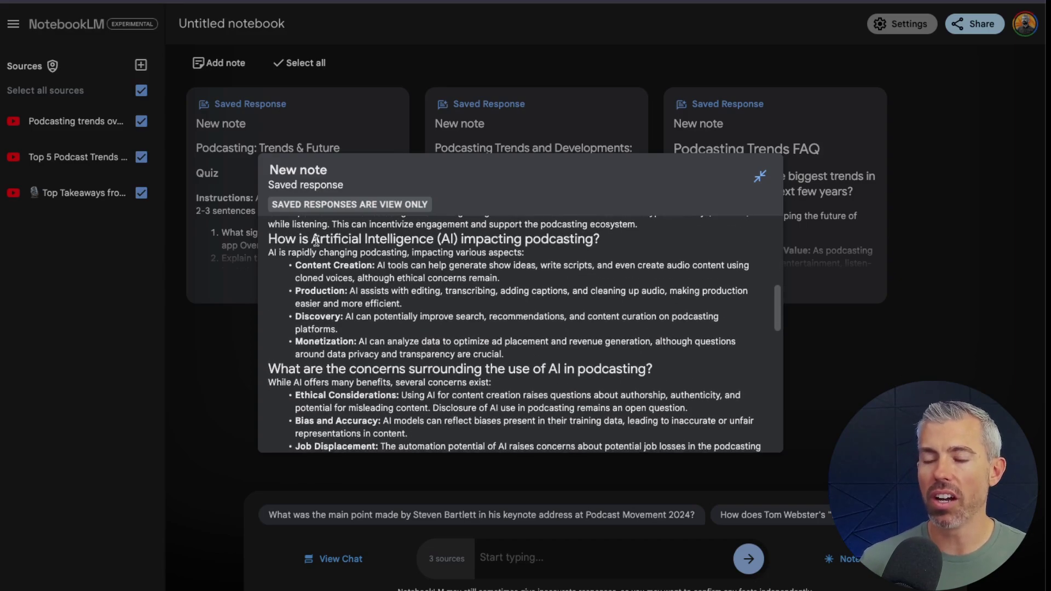
drag(317, 241, 542, 241)
scroll(377, 321, down, 3)
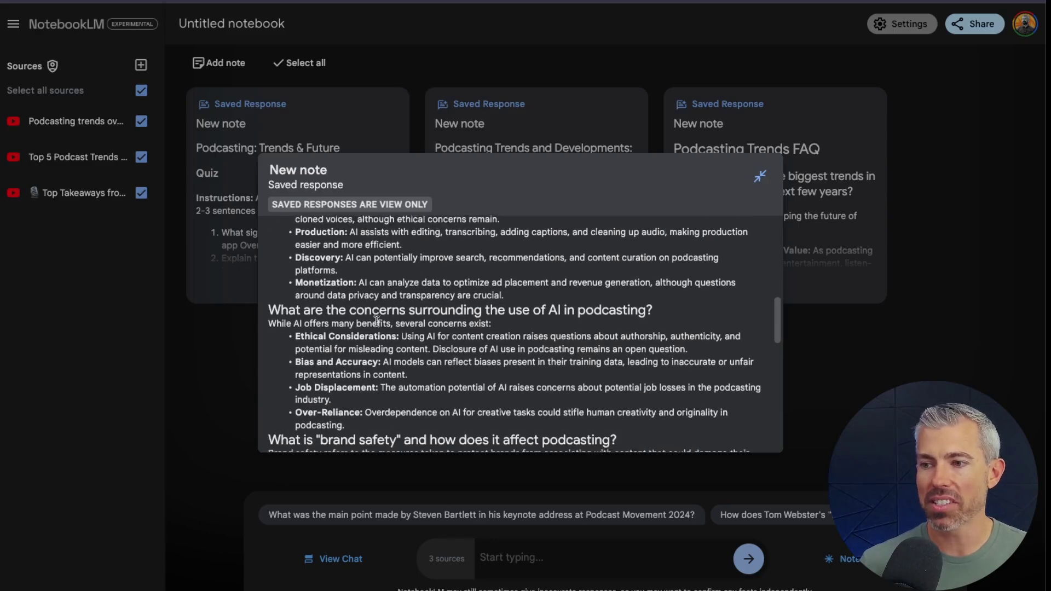
scroll(376, 320, down, 3)
scroll(492, 274, down, 5)
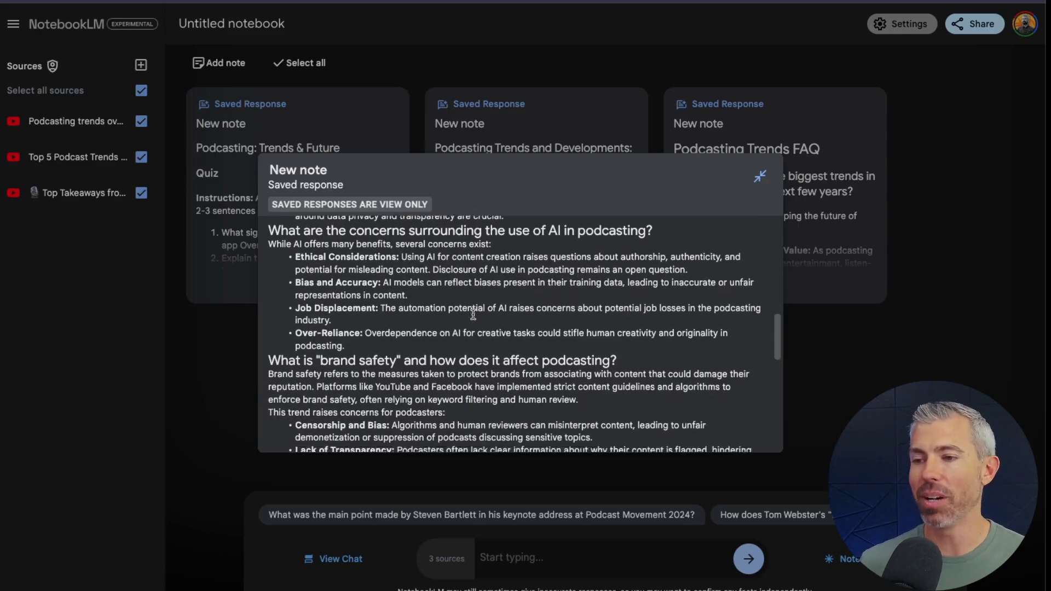
scroll(457, 298, down, 10)
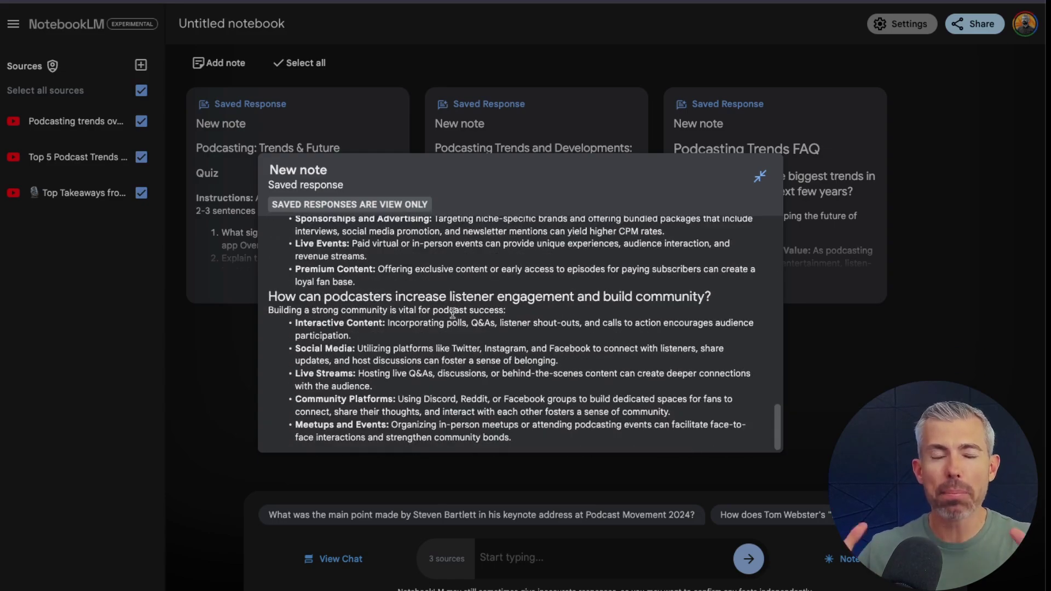
click(851, 355)
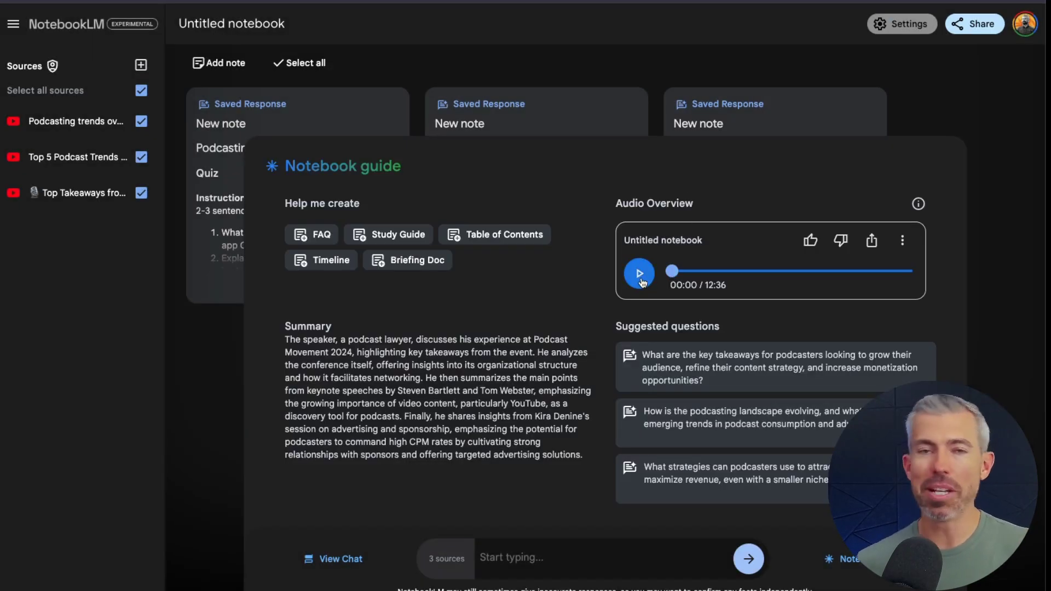
Play the 12:36 audio overview, pause it, and check its Change playback speed options.
click(640, 273)
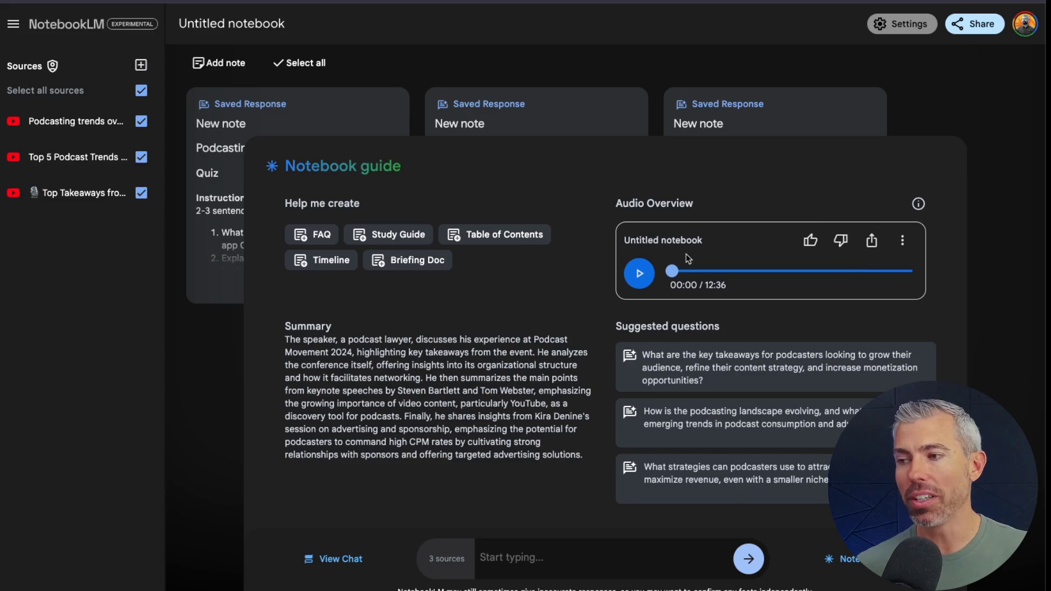
click(639, 273)
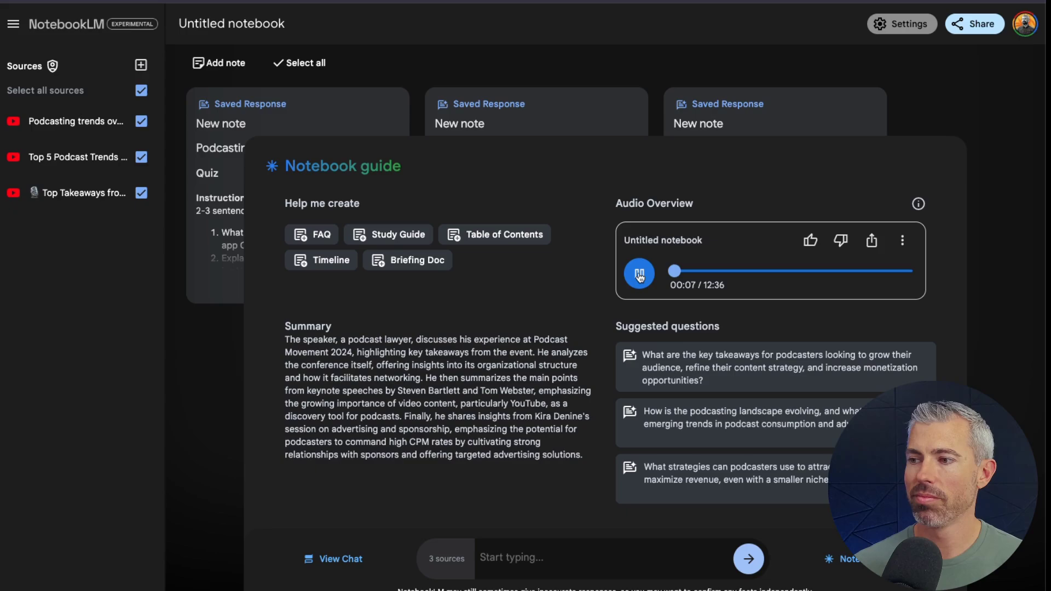
click(640, 276)
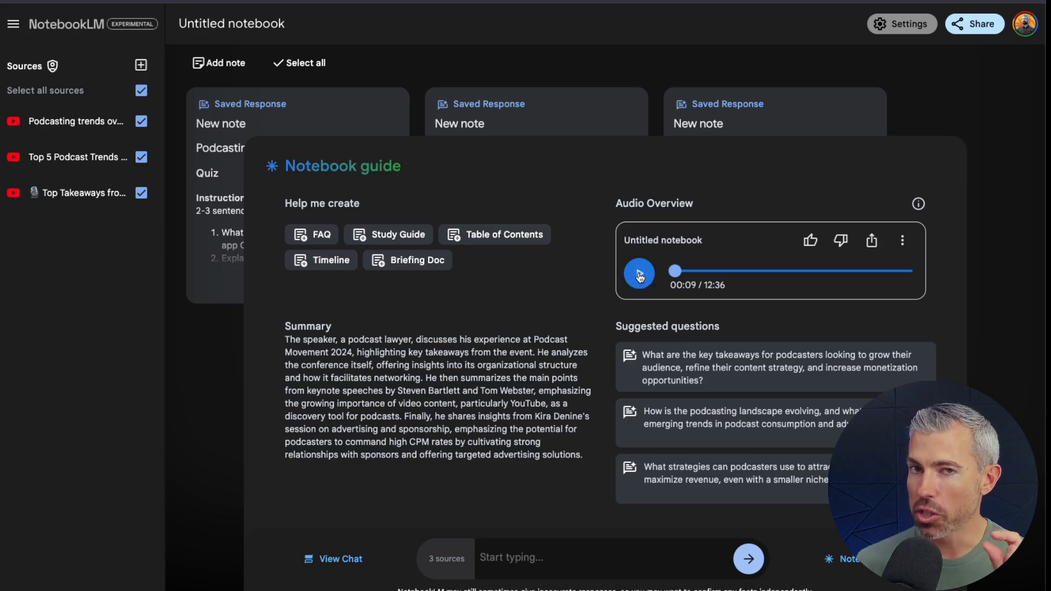
click(902, 240)
mouse_move(870, 289)
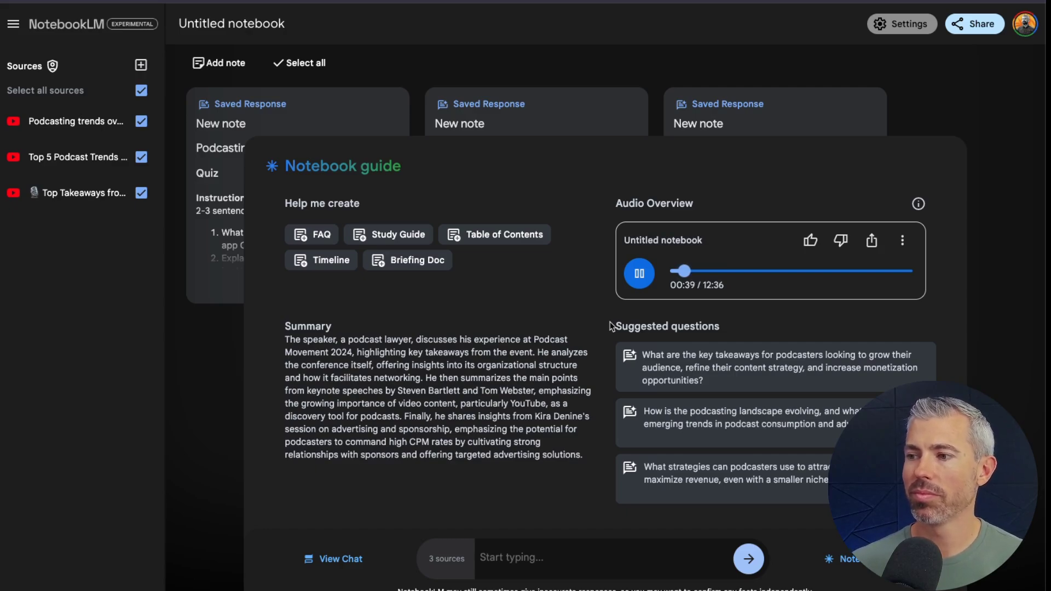
Pause the NotebookLM audio overview at 00:43.
click(649, 276)
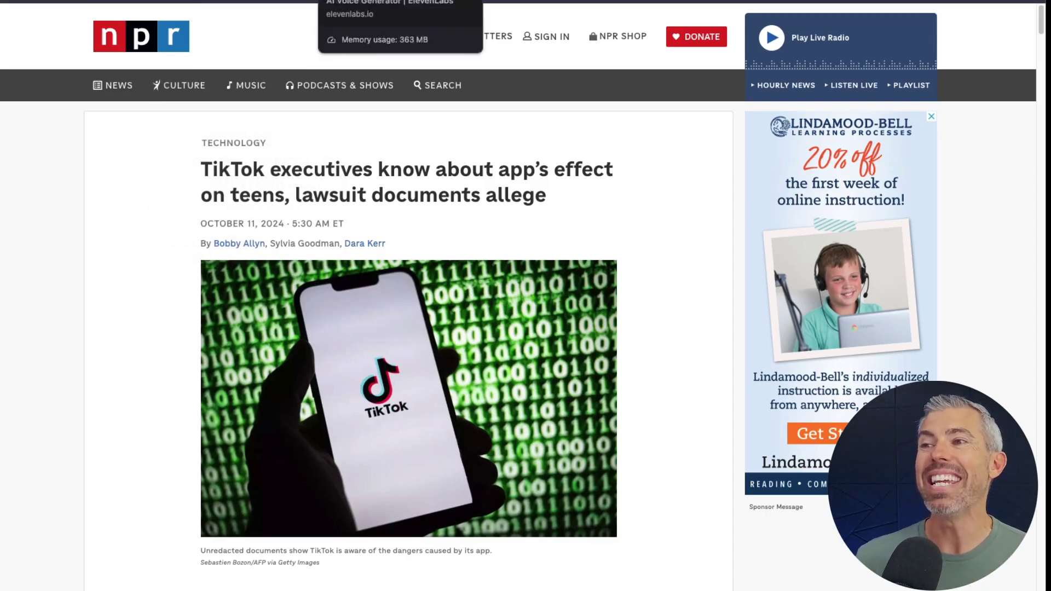
Switch from the NPR TikTok article to Perplexity's empty 'Ask anything' search page.
click(547, 1)
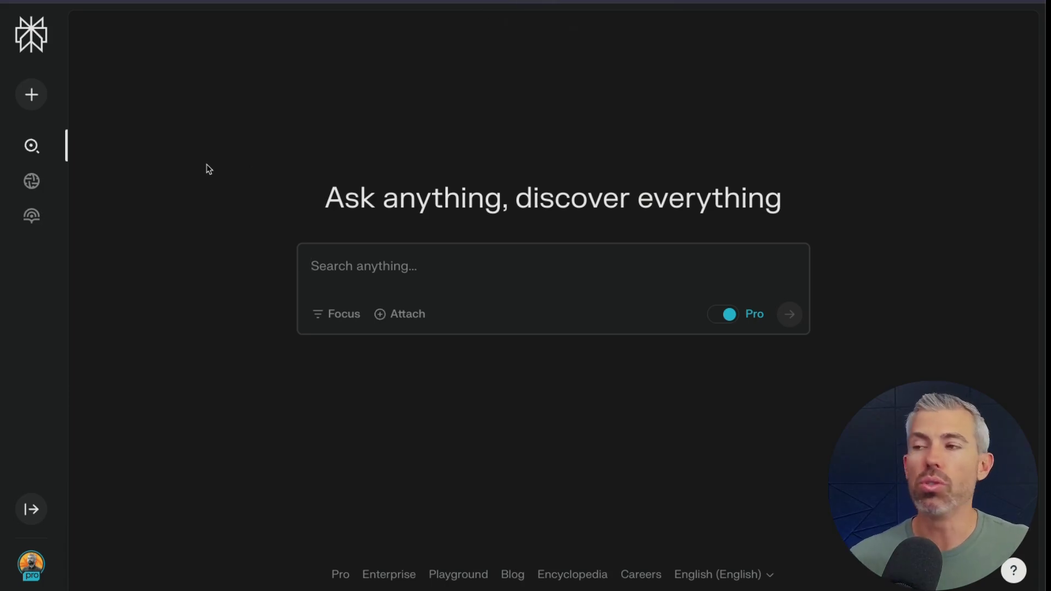